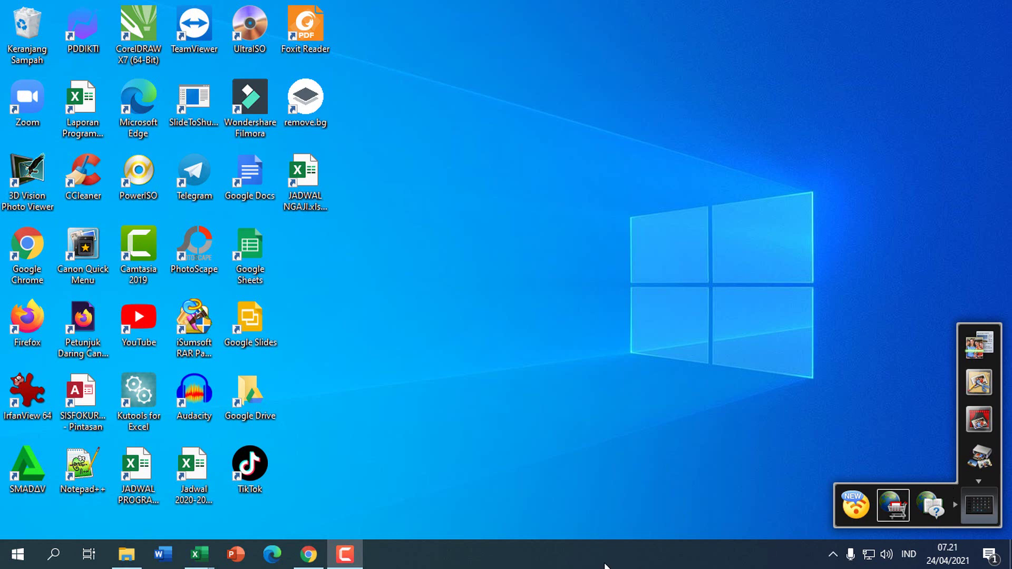
- Switch to the Excel course-material workbook and view the practice tables on its Materi 1 sheet
{"action": "left_click", "coordinate": [199, 554]}
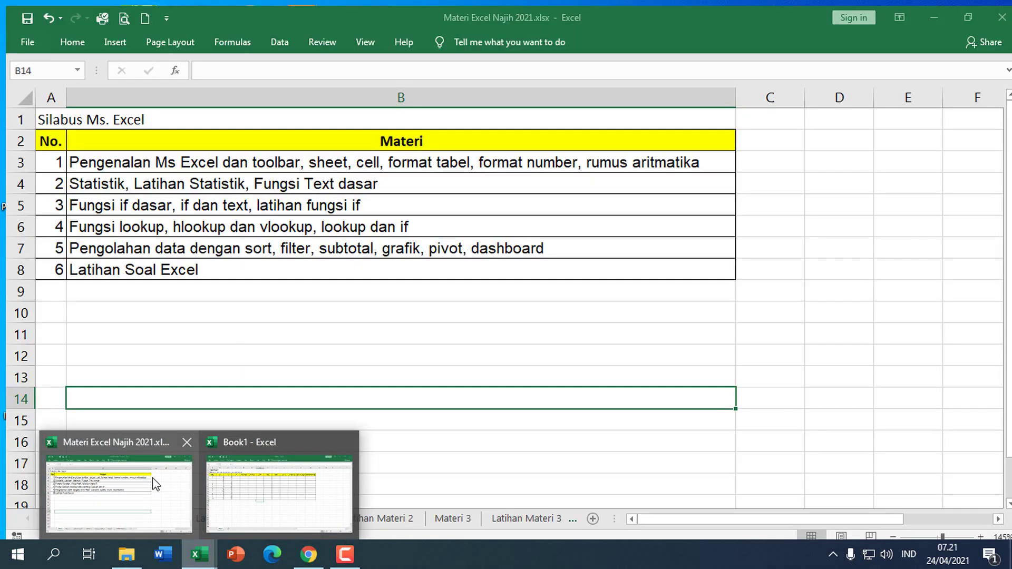
{"action": "left_click", "coordinate": [153, 478]}
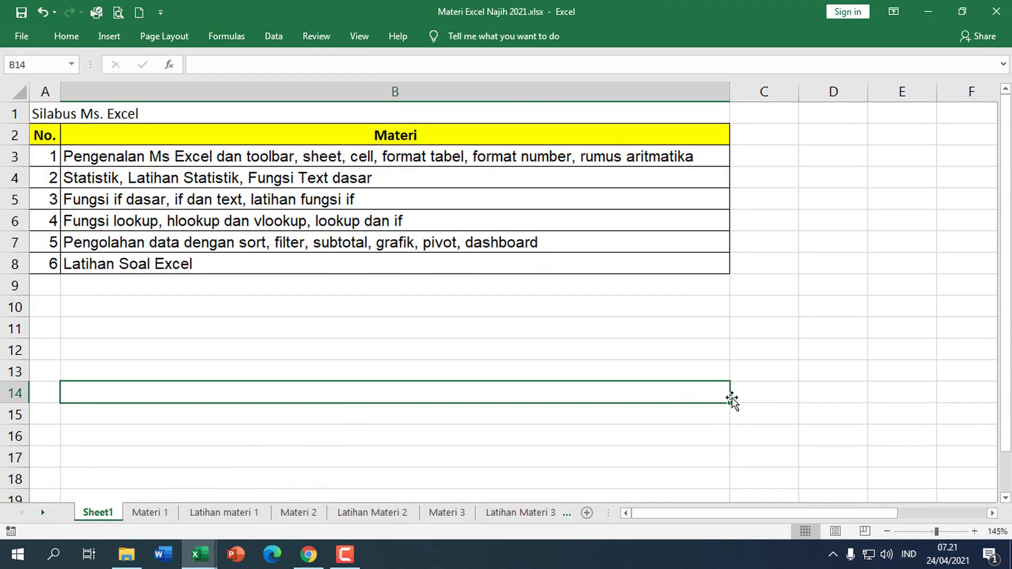
{"action": "left_click", "coordinate": [775, 388]}
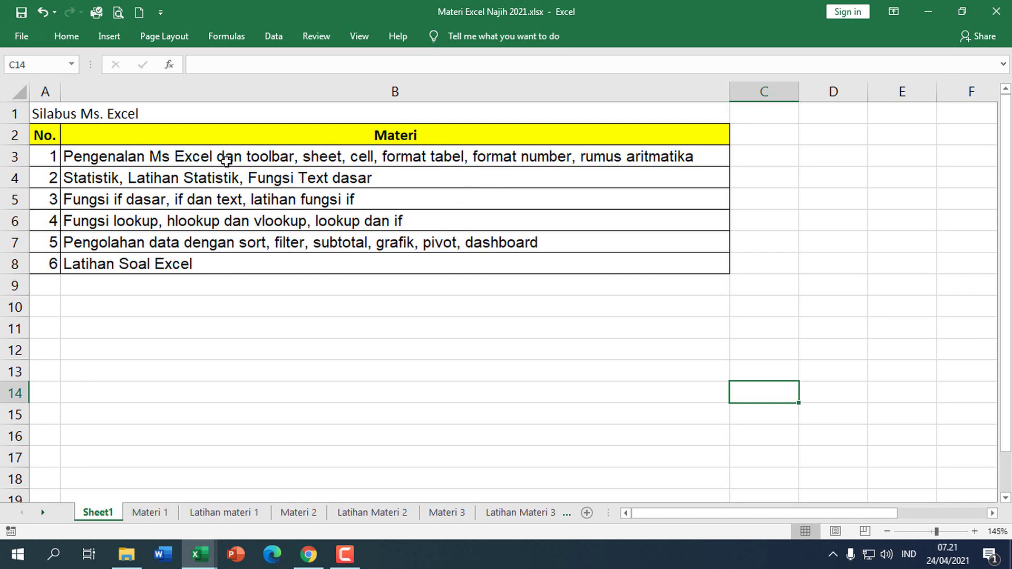
{"action": "left_click", "coordinate": [146, 513]}
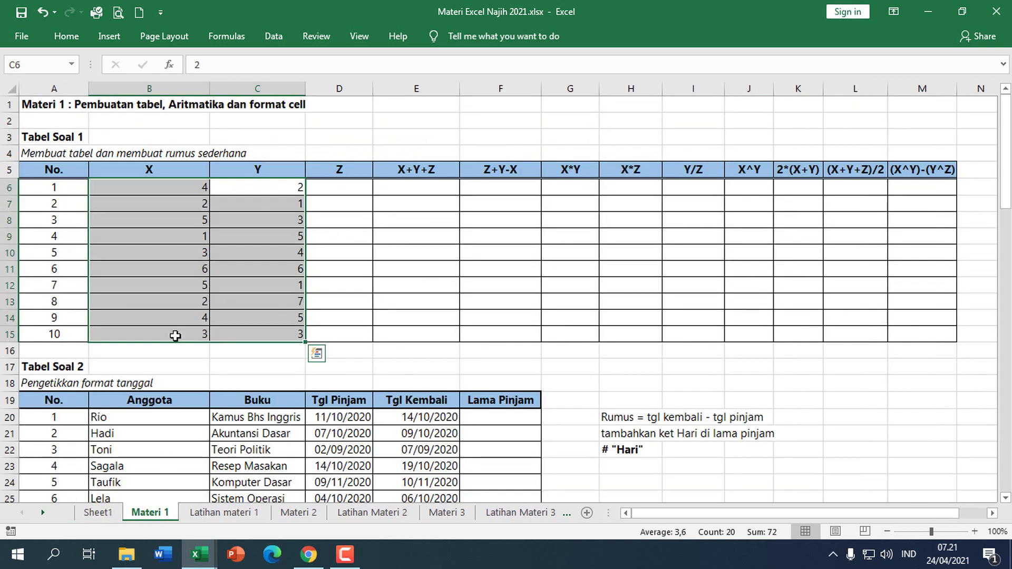
{"action": "left_click", "coordinate": [184, 364]}
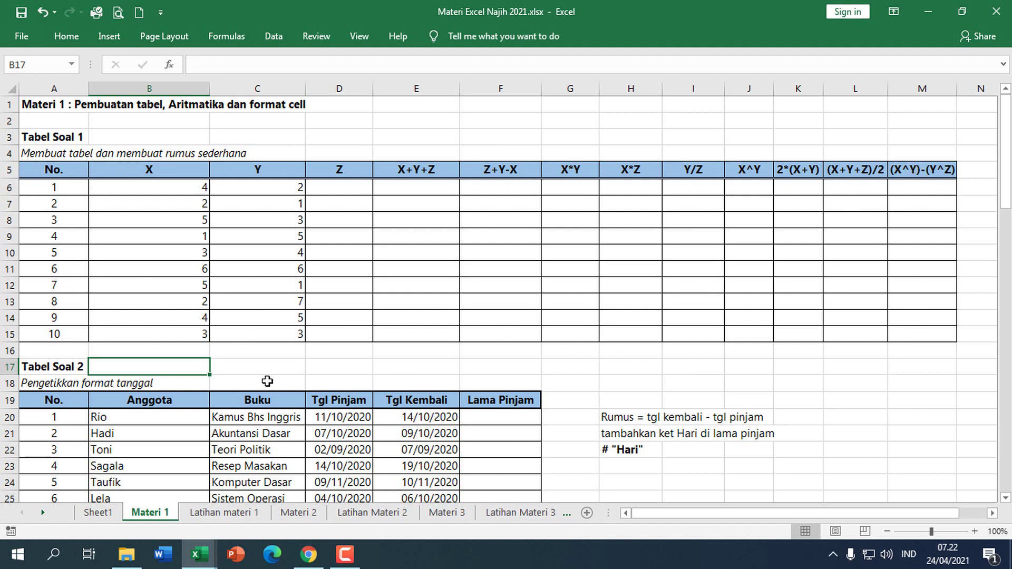
- Switch to the Book1 workbook to view the Tabel Soal 1 practice table
{"action": "mouse_move", "coordinate": [215, 563]}
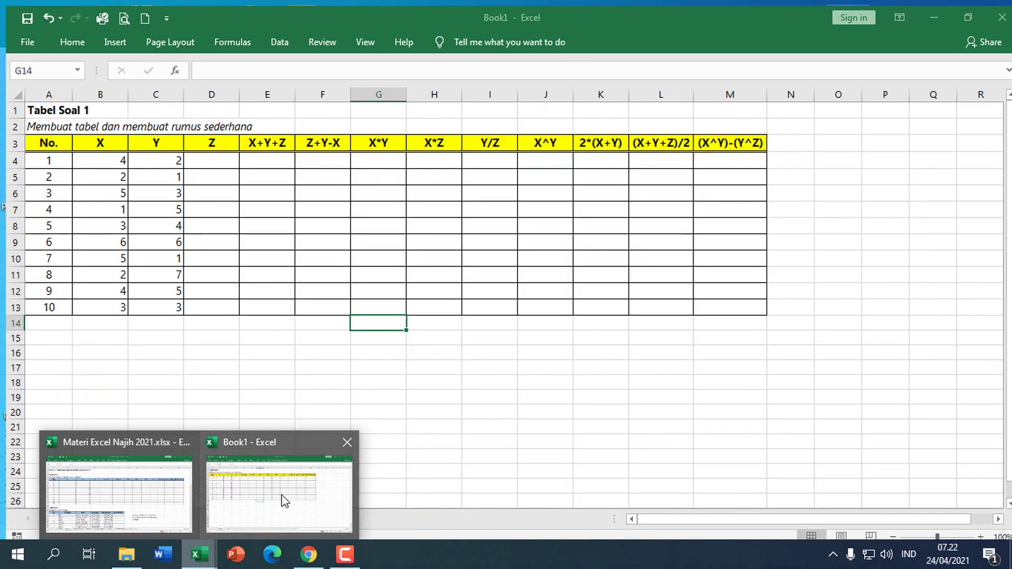
{"action": "left_click", "coordinate": [281, 494]}
{"action": "left_click", "coordinate": [172, 362]}
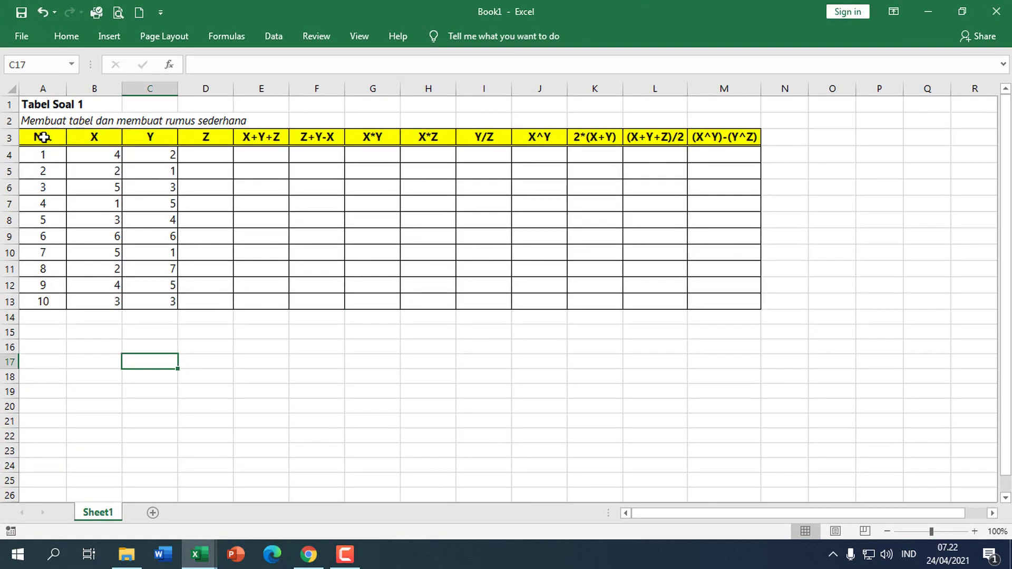
{"action": "left_click", "coordinate": [54, 348]}
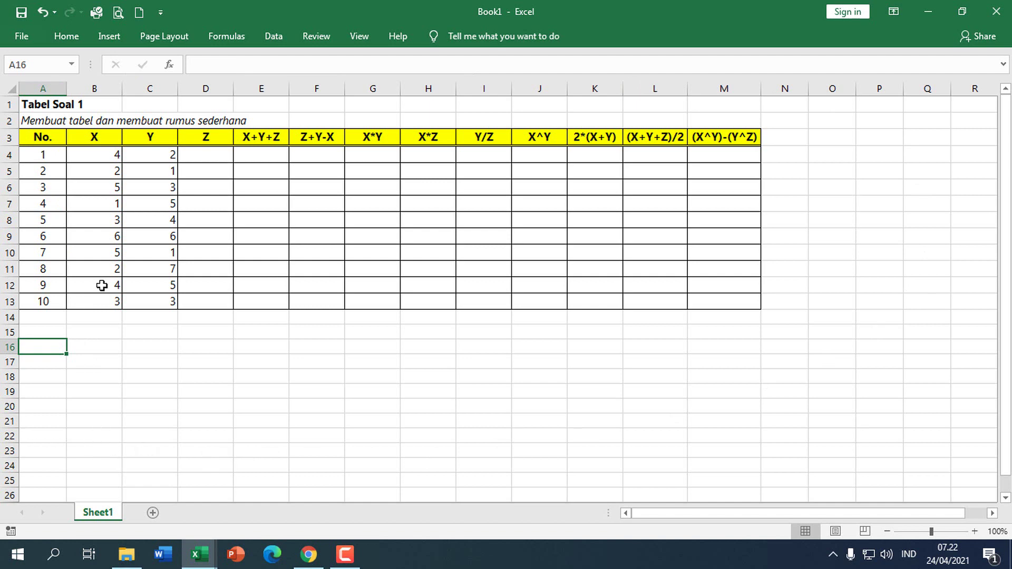
- Select whole columns one after another, from A through C and on to F, to demonstrate columns
{"action": "left_click", "coordinate": [49, 87]}
{"action": "left_click", "coordinate": [95, 87]}
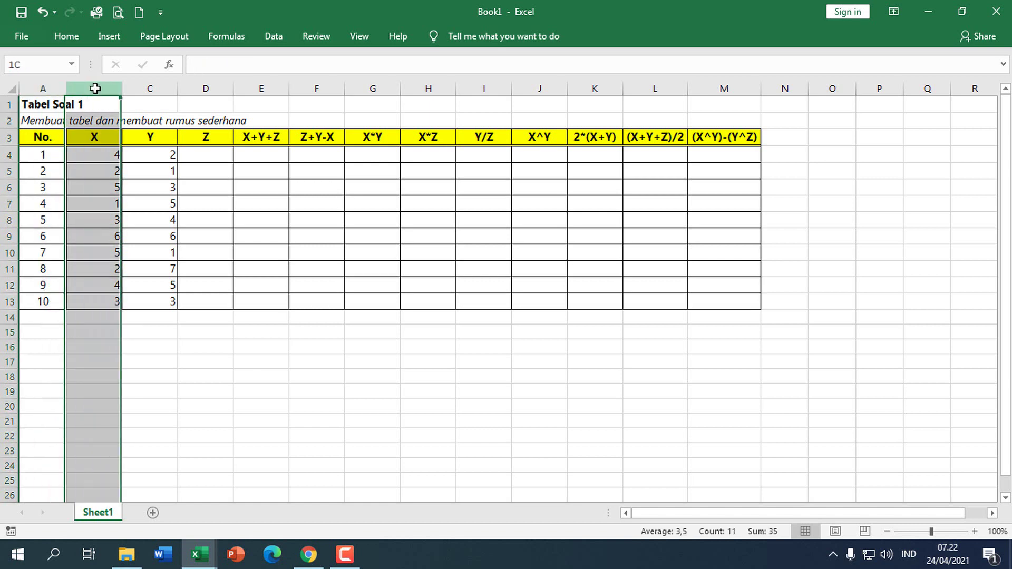
{"action": "left_click", "coordinate": [147, 87]}
{"action": "left_click_drag", "start_coordinate": [203, 79], "coordinate": [327, 88]}
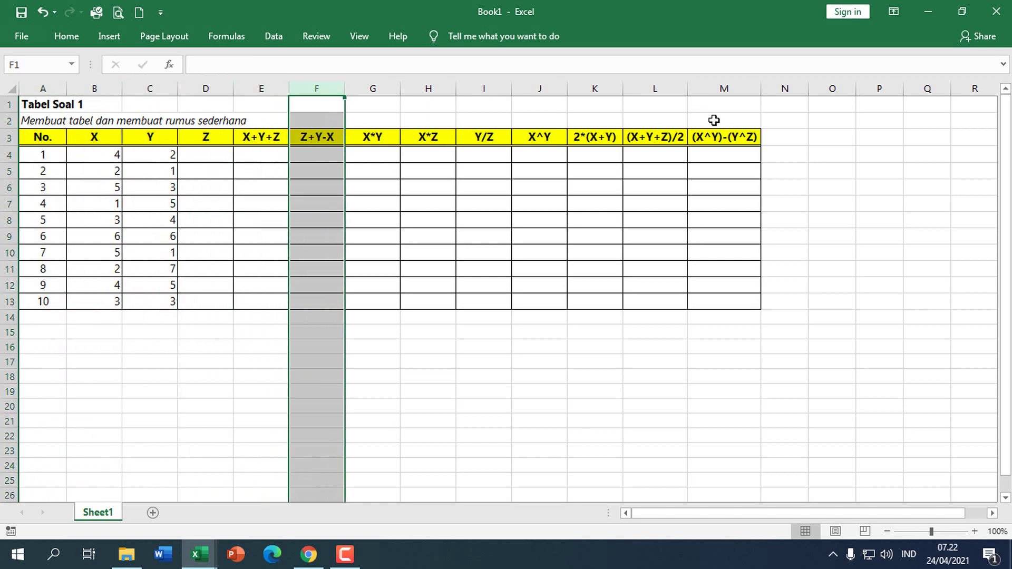
- Select whole rows 1 to 5 one after another to demonstrate rows
{"action": "left_click", "coordinate": [10, 103]}
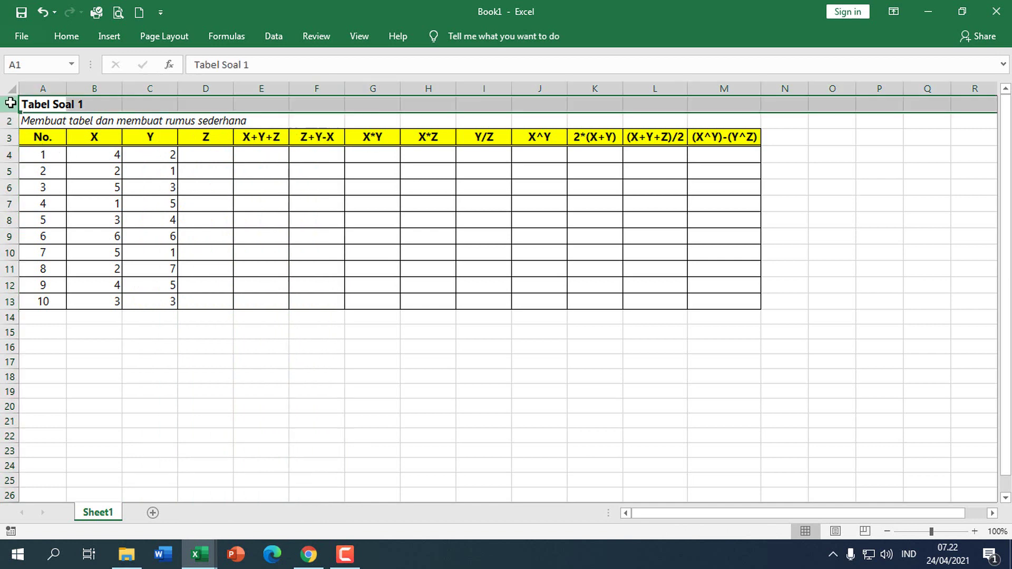
{"action": "left_click", "coordinate": [10, 120]}
{"action": "left_click", "coordinate": [9, 137]}
{"action": "left_click", "coordinate": [9, 154]}
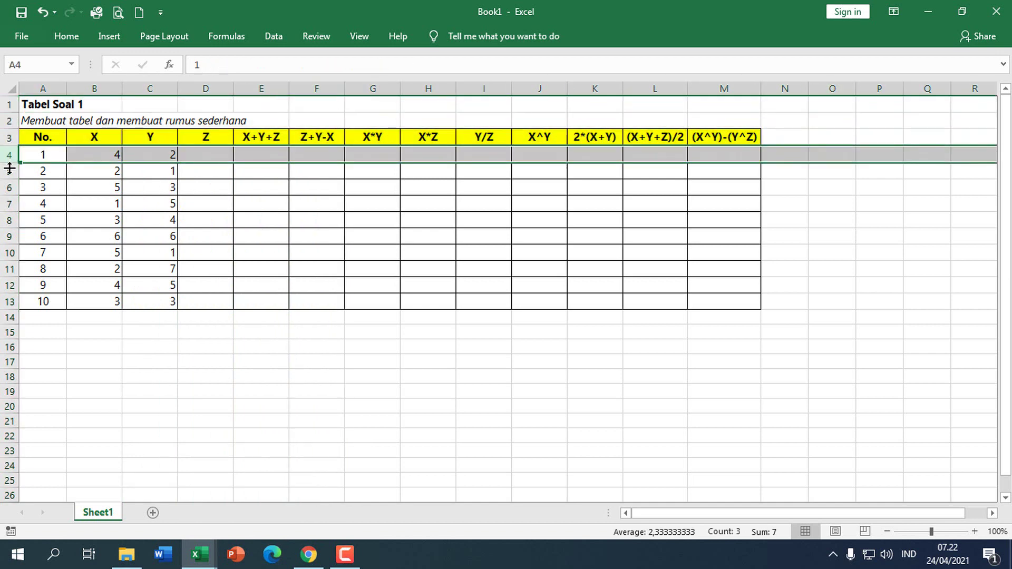
{"action": "left_click", "coordinate": [10, 170]}
- Highlight columns A and P, jump from cell N3 to the sheet's last column, and return to cell A3
{"action": "left_click", "coordinate": [55, 88]}
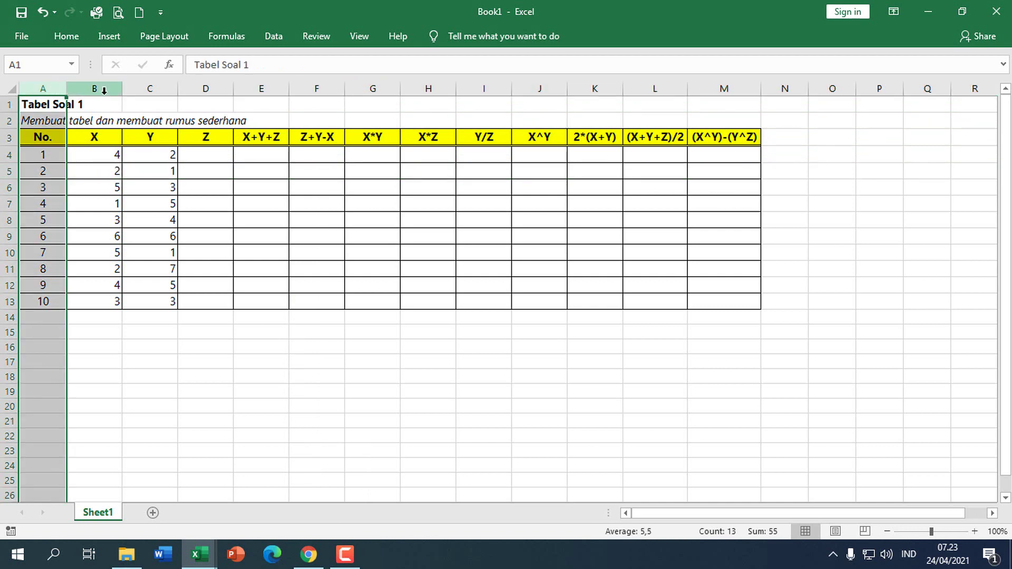
{"action": "left_click", "coordinate": [884, 88]}
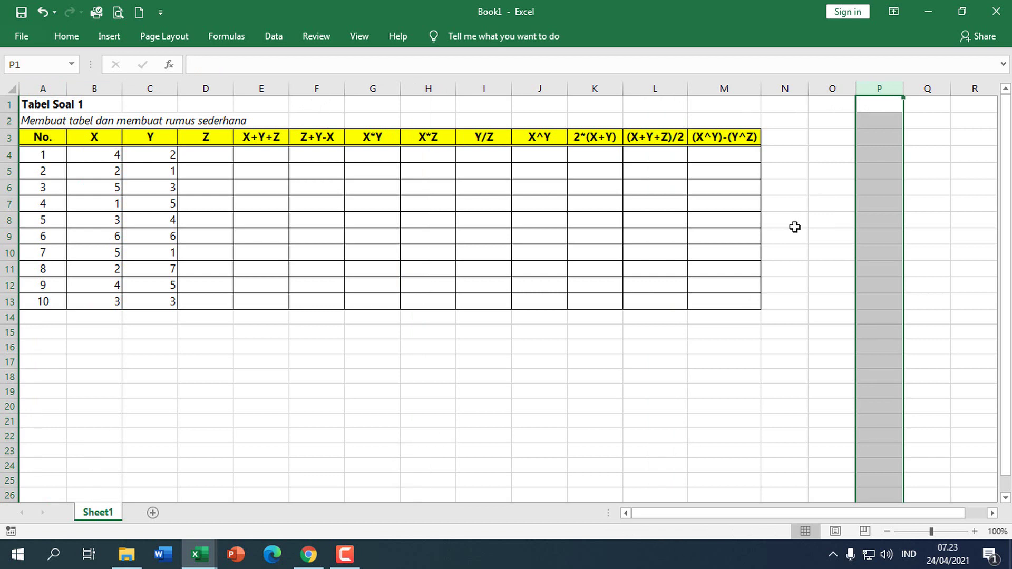
{"action": "left_click", "coordinate": [793, 134]}
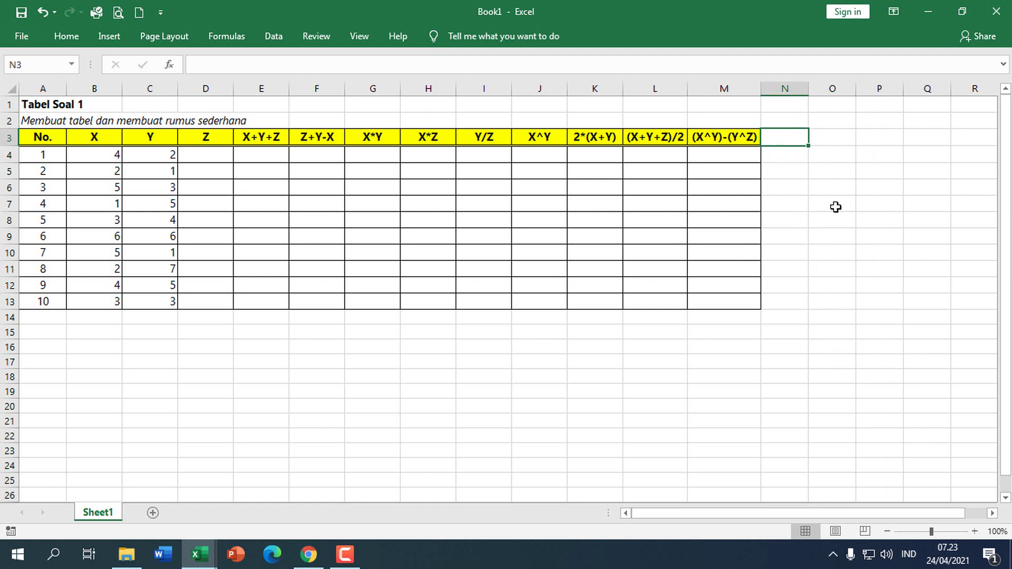
{"action": "key", "text": "ctrl+Right"}
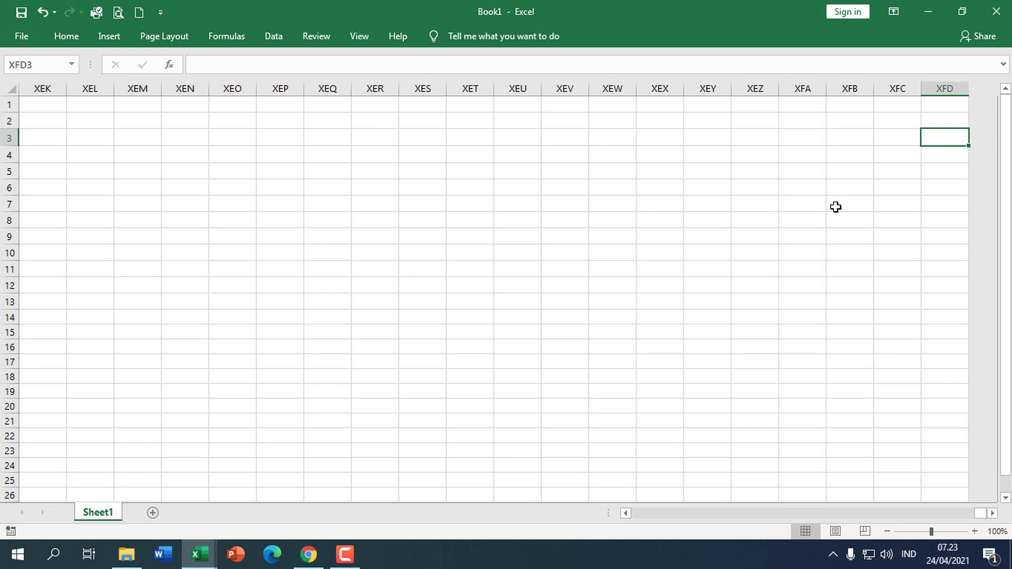
{"action": "key", "text": "ctrl+Left"}
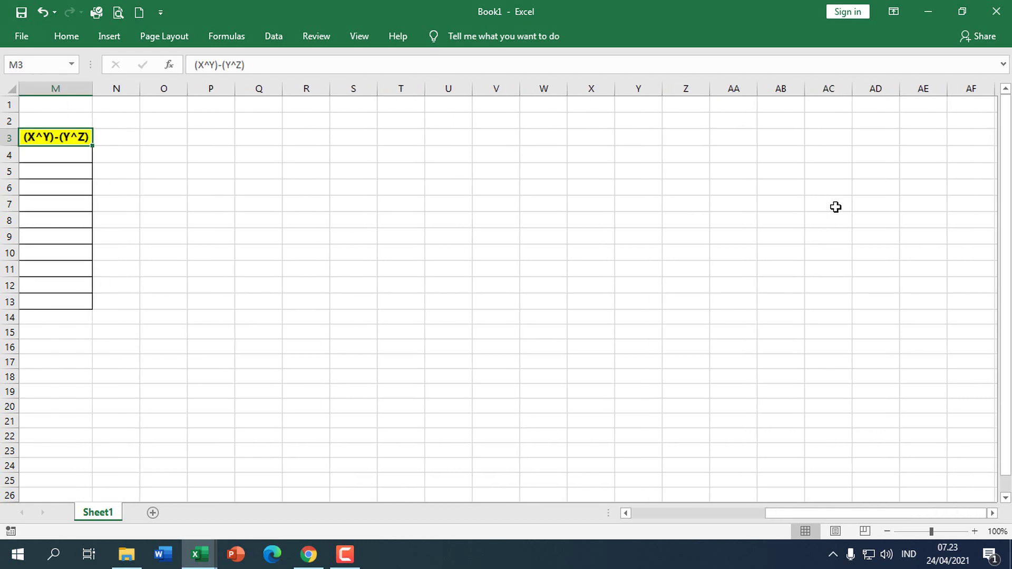
{"action": "key", "text": "ctrl+Left"}
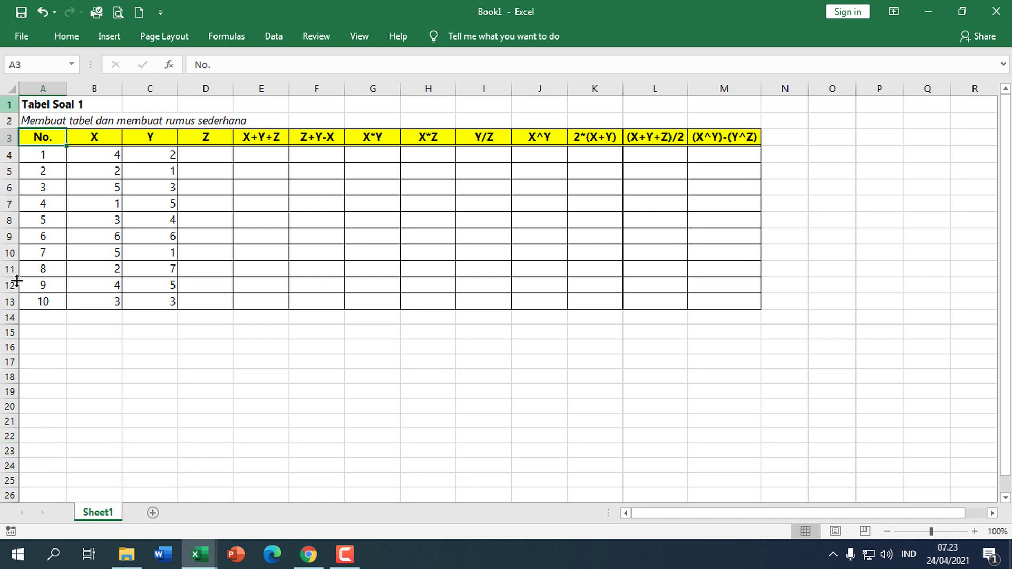
- Jump down column A to the sheet's last row and return to cell A1
{"action": "scroll", "coordinate": [20, 408], "scroll_direction": "down", "scroll_amount": 3}
{"action": "scroll", "coordinate": [81, 334], "scroll_direction": "up", "scroll_amount": 3}
{"action": "key", "text": "ctrl+Down"}
{"action": "key", "text": "ctrl+Down"}
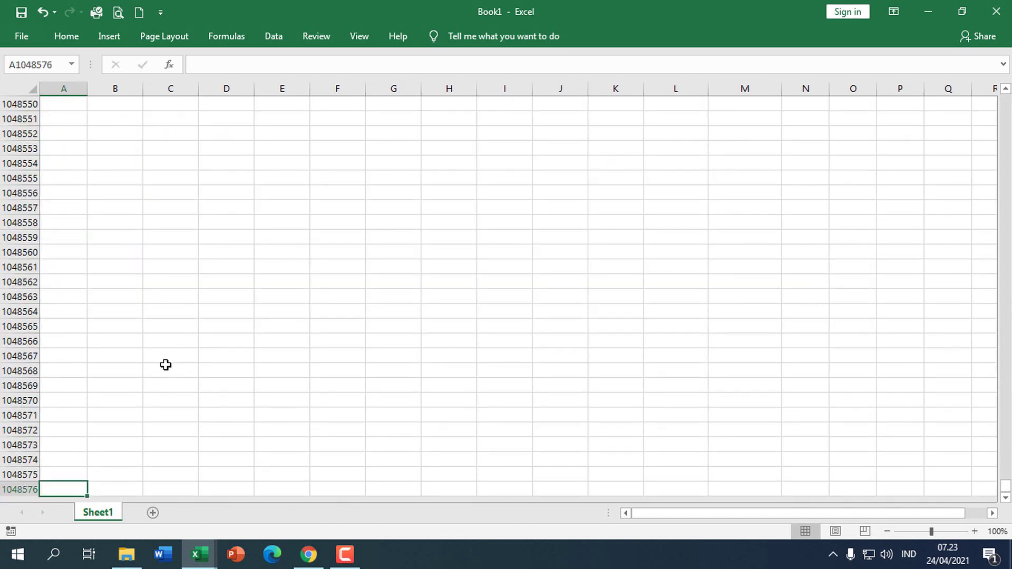
{"action": "key", "text": "ctrl+Up"}
{"action": "key", "text": "ctrl+Up"}
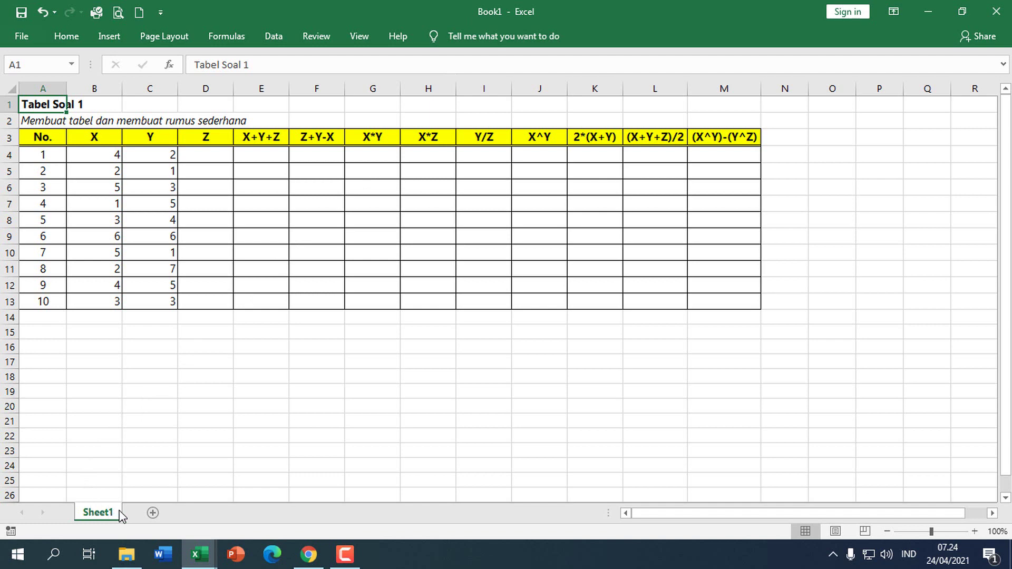
- Add two new blank worksheets to Book1 and return to Sheet1
{"action": "left_click", "coordinate": [148, 516]}
{"action": "left_click", "coordinate": [201, 512]}
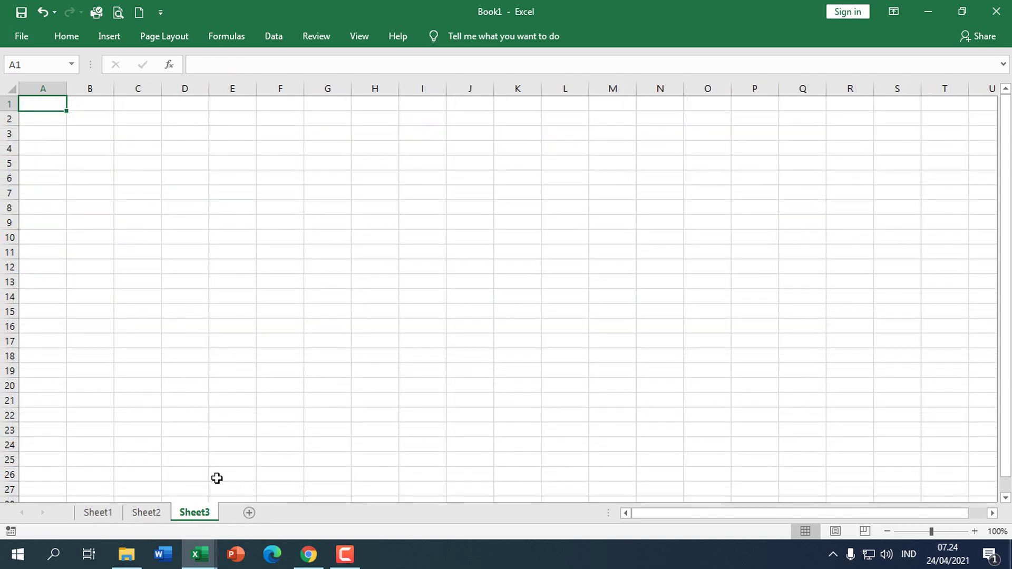
{"action": "left_click", "coordinate": [98, 513]}
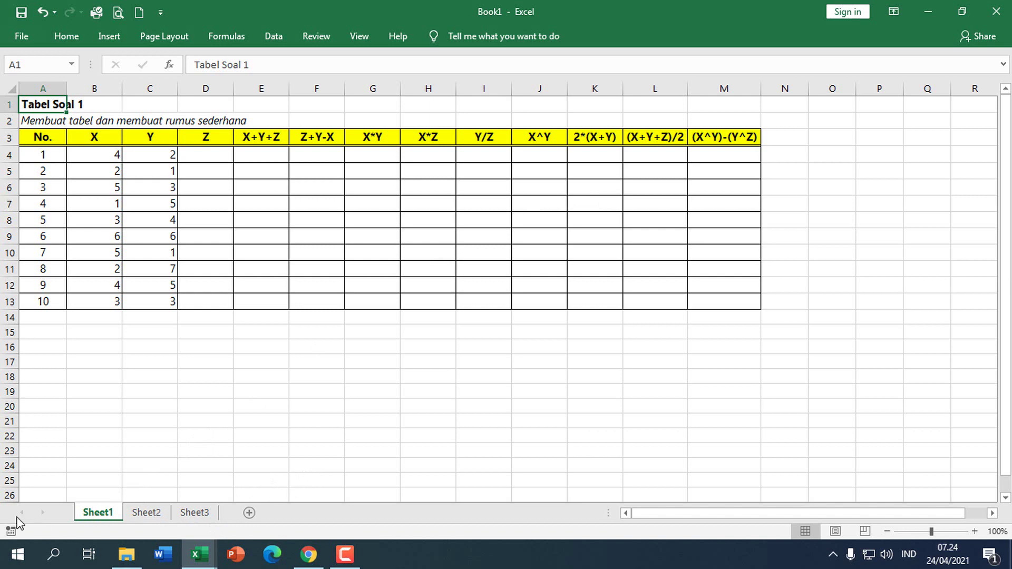
- Rename the worksheet Sheet1 as Materi1
{"action": "double_click", "coordinate": [99, 514]}
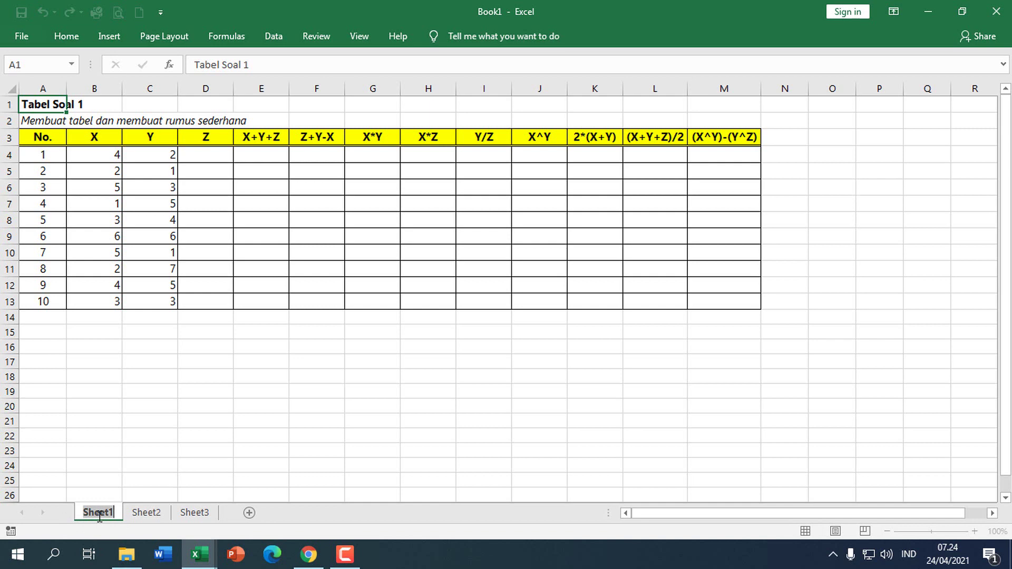
{"action": "type", "text": "Materi1"}
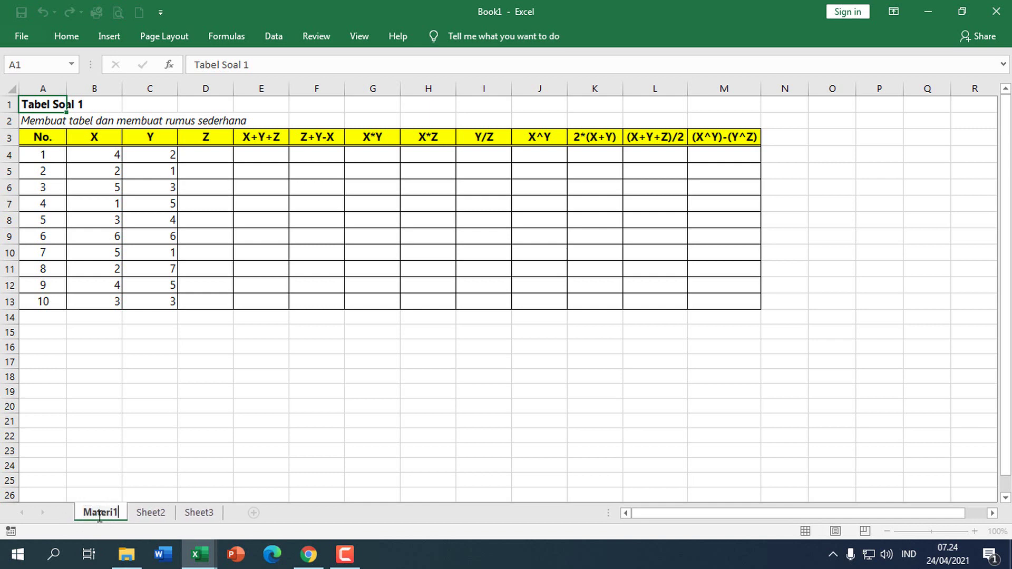
{"action": "left_click", "coordinate": [144, 461]}
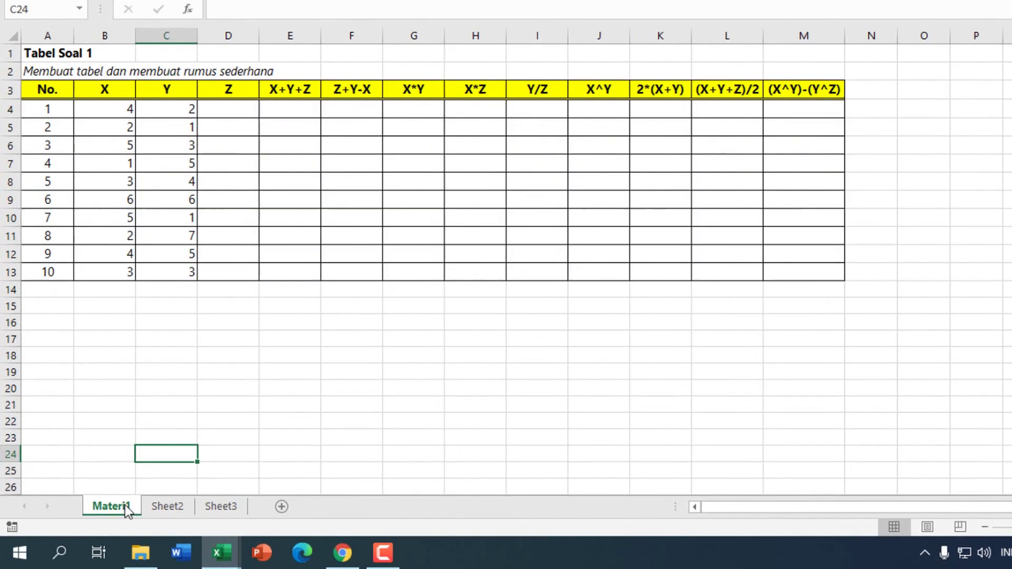
- Set the Materi1 sheet's tab color to yellow and check it by switching to Sheet2 and back
{"action": "right_click", "coordinate": [113, 511]}
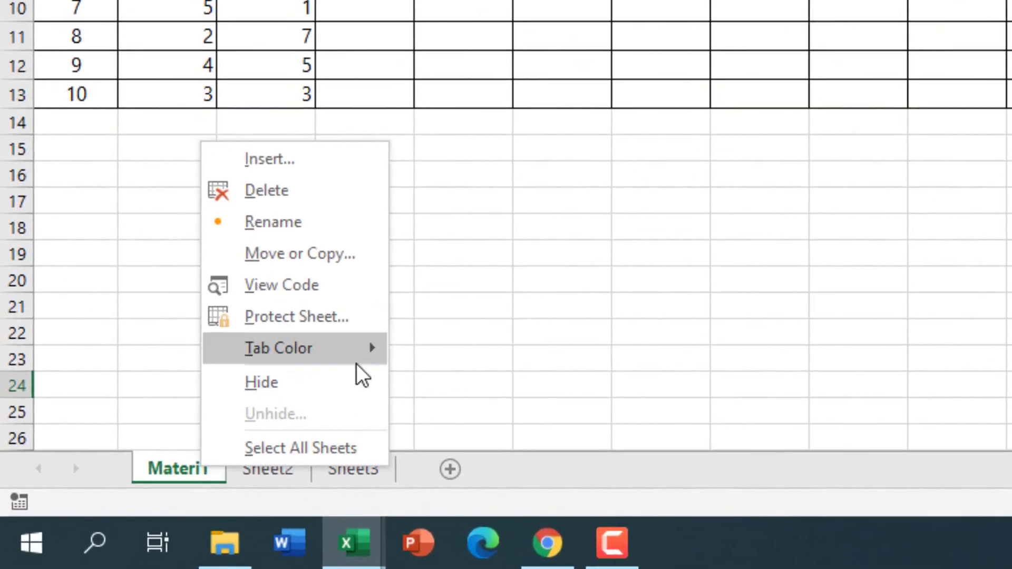
{"action": "mouse_move", "coordinate": [357, 359]}
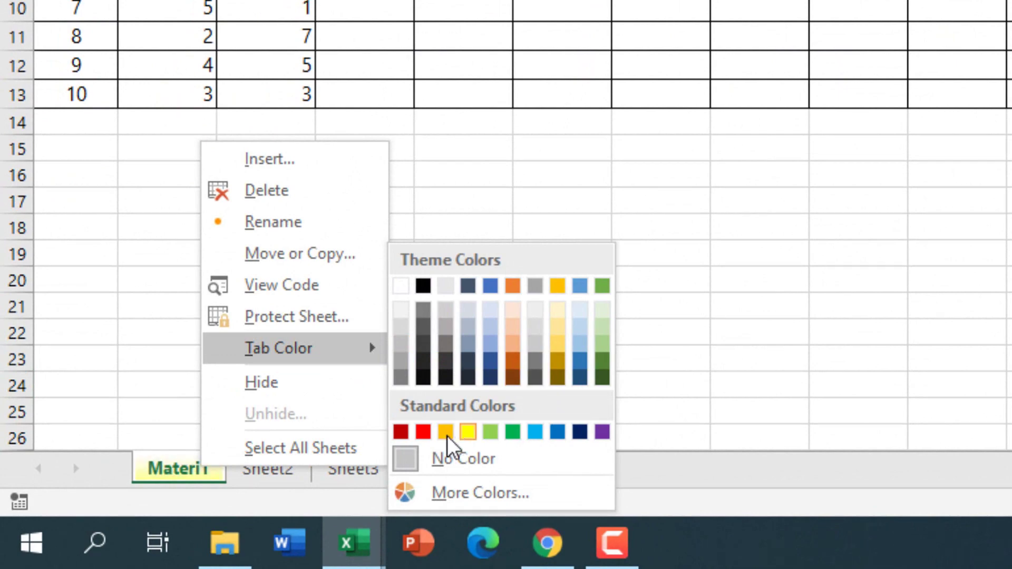
{"action": "left_click", "coordinate": [466, 433]}
{"action": "left_click", "coordinate": [562, 280]}
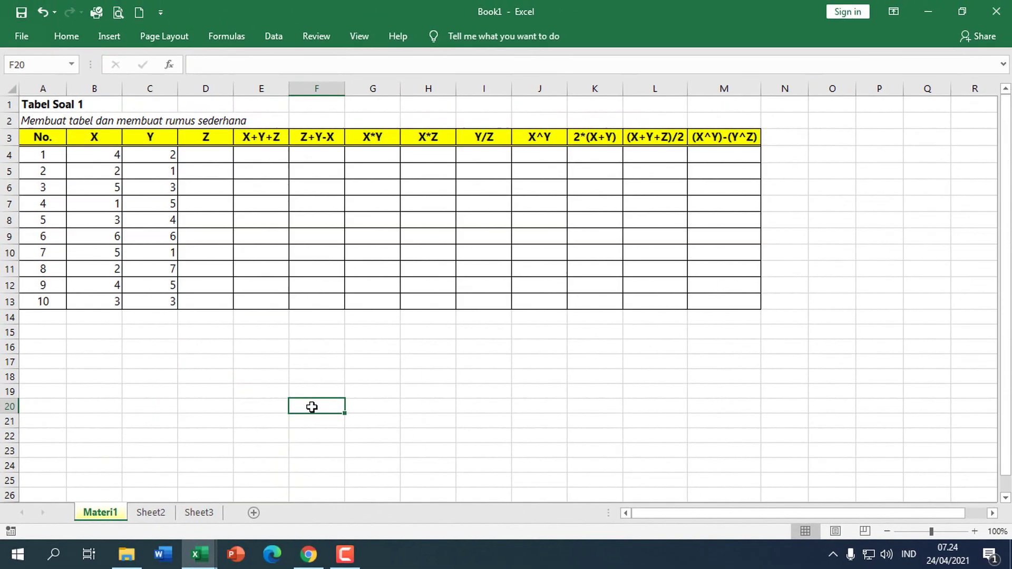
{"action": "left_click", "coordinate": [164, 512]}
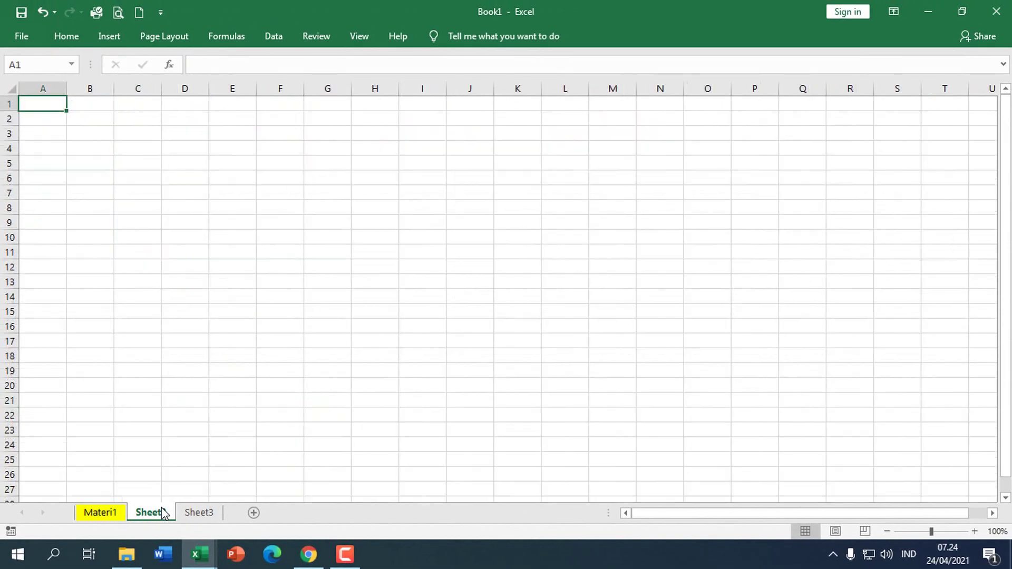
{"action": "left_click", "coordinate": [122, 512]}
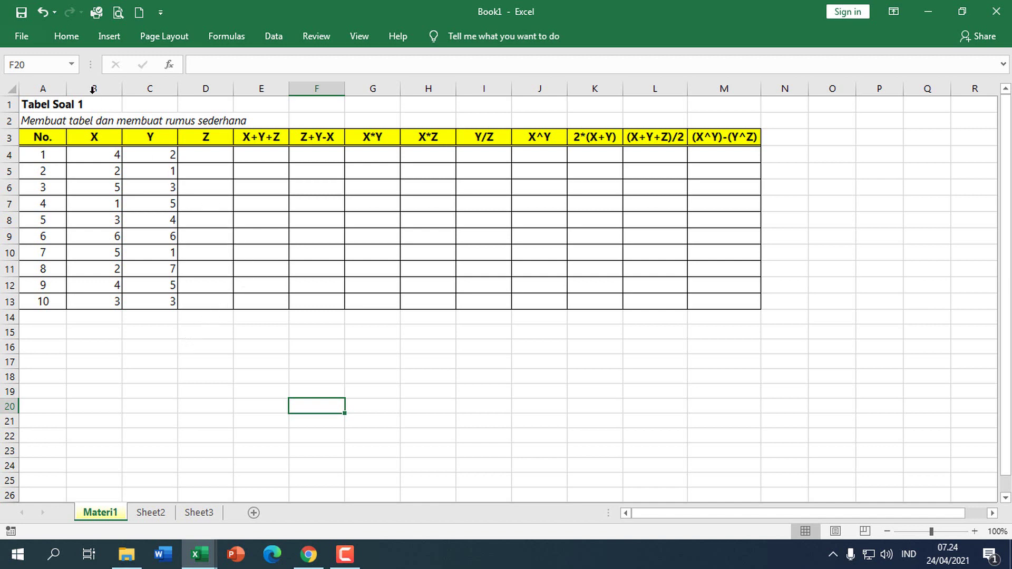
- Keep the Home ribbon commands permanently expanded above the Materi1 sheet and select cell D16
{"action": "double_click", "coordinate": [68, 38]}
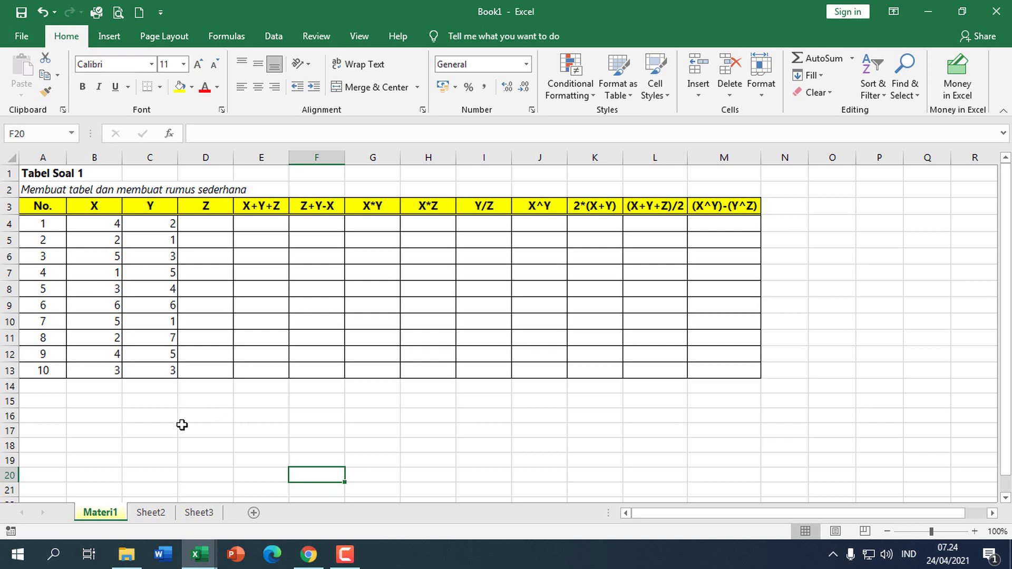
{"action": "left_click", "coordinate": [215, 415]}
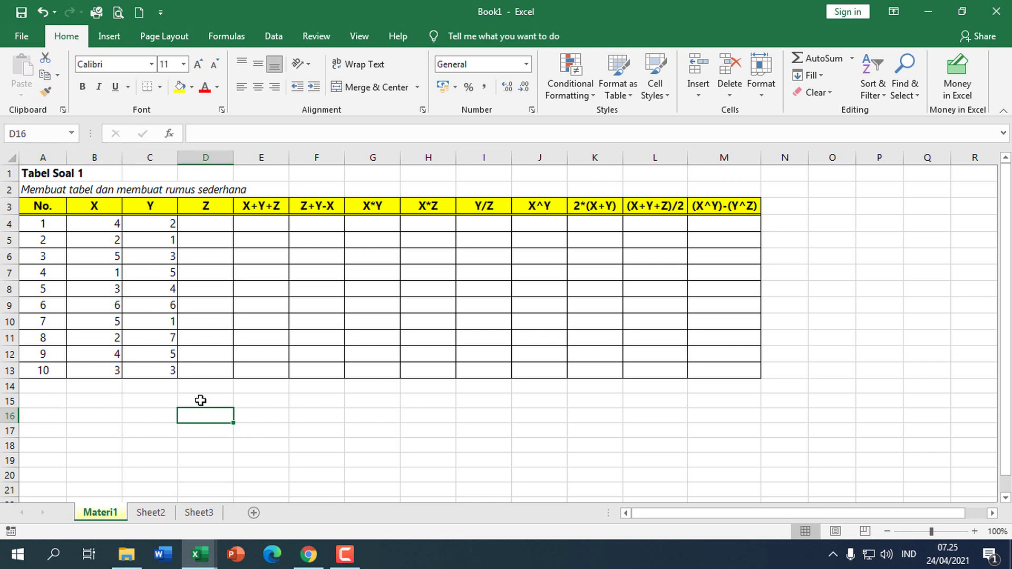
- Select the range D15:G19, view the Insert Function dialog, and close it without inserting a function
{"action": "left_click_drag", "start_coordinate": [199, 399], "coordinate": [378, 464]}
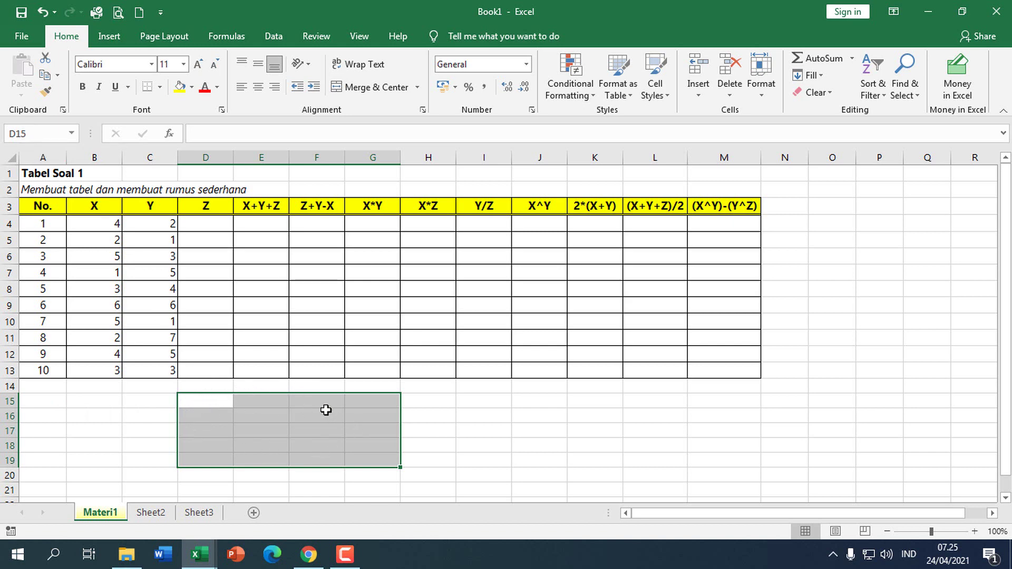
{"action": "left_click", "coordinate": [168, 136]}
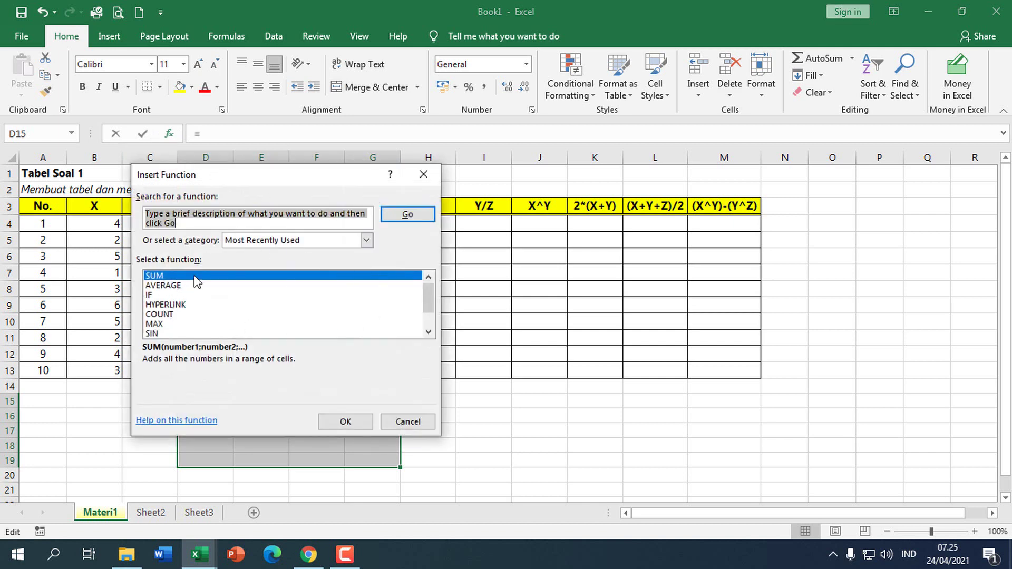
{"action": "left_click", "coordinate": [407, 422]}
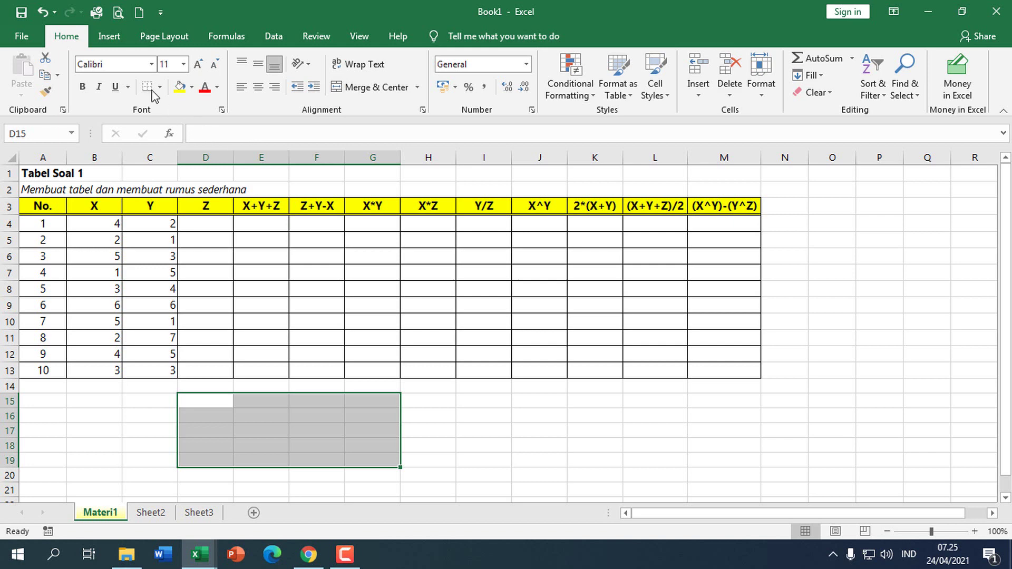
- Examine the Insert, Page Layout, Data and Formulas command sets, finishing with the Formulas commands displayed
{"action": "left_click", "coordinate": [108, 38]}
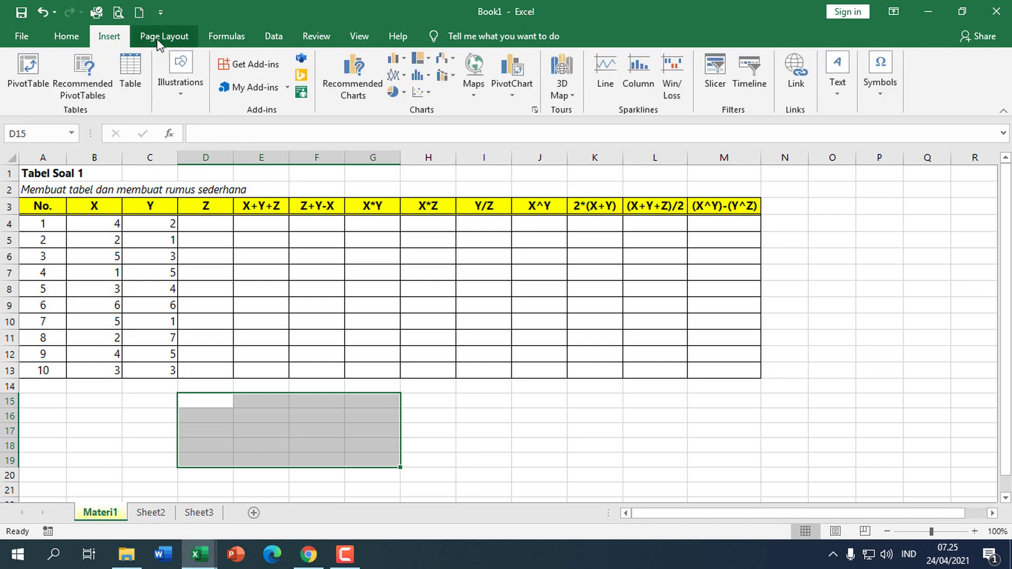
{"action": "left_click", "coordinate": [159, 43]}
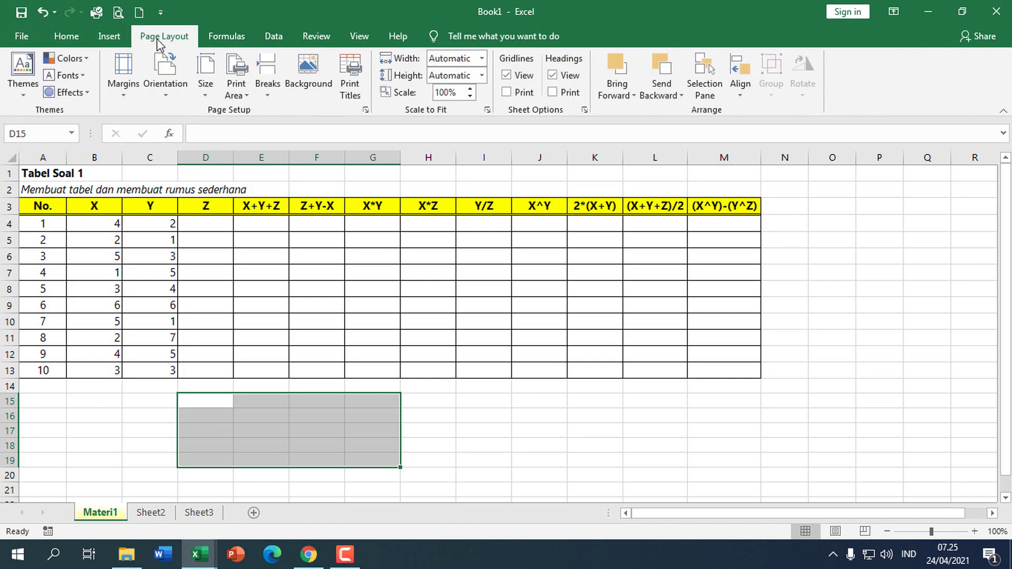
{"action": "left_click", "coordinate": [216, 41]}
{"action": "left_click", "coordinate": [266, 40]}
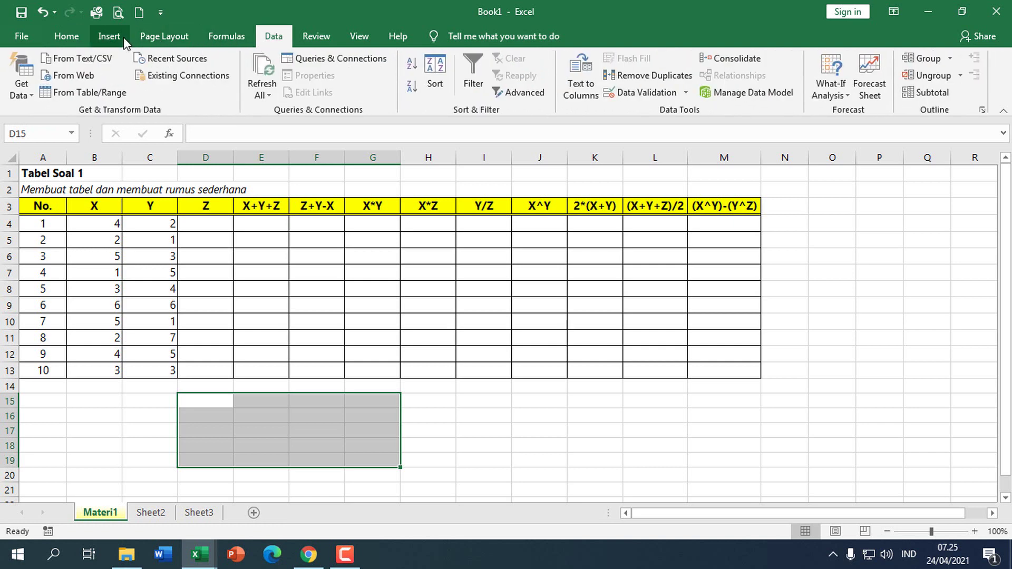
{"action": "left_click", "coordinate": [221, 41]}
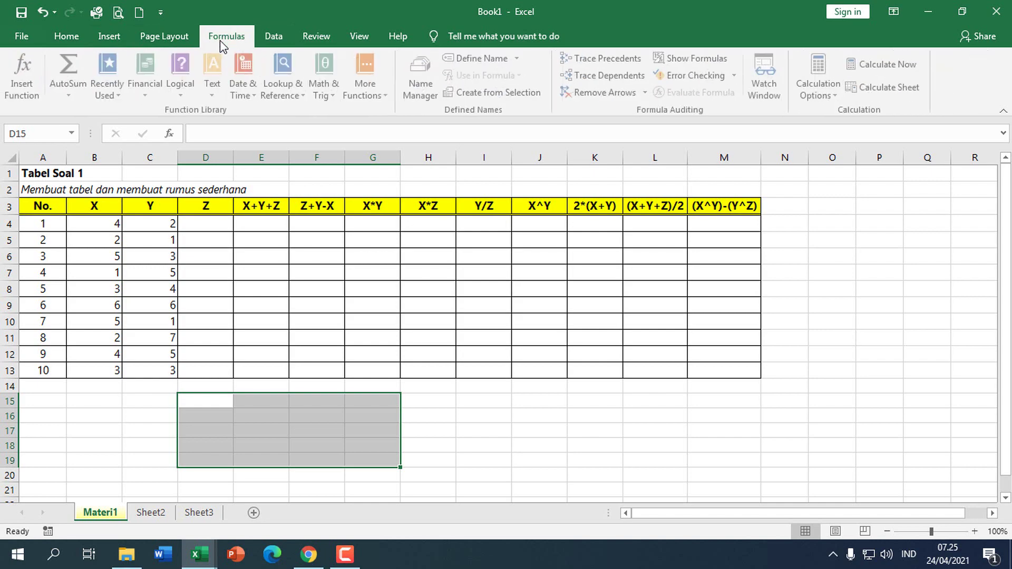
{"action": "left_click", "coordinate": [266, 43]}
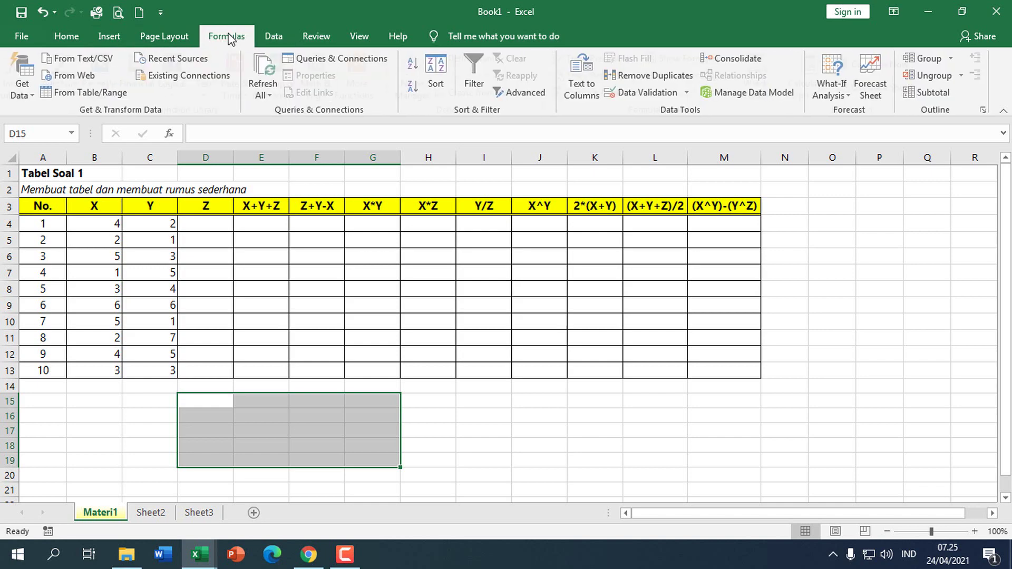
{"action": "left_click", "coordinate": [227, 38]}
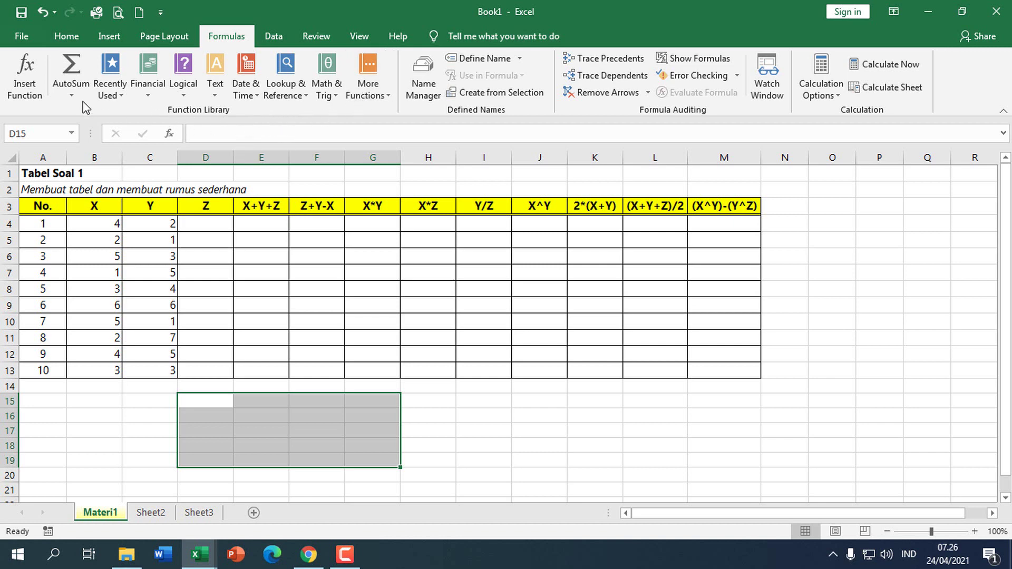
- Look through the Financial, Logical and Text function lists and close them without inserting a function
{"action": "left_click", "coordinate": [148, 87]}
{"action": "left_click", "coordinate": [187, 100]}
{"action": "left_click", "coordinate": [185, 95]}
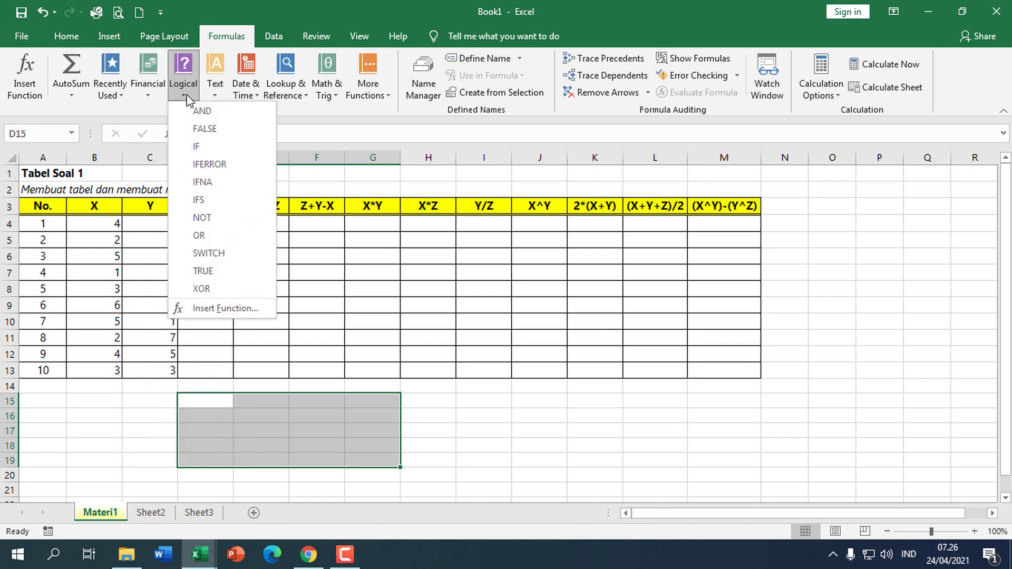
{"action": "left_click", "coordinate": [214, 94]}
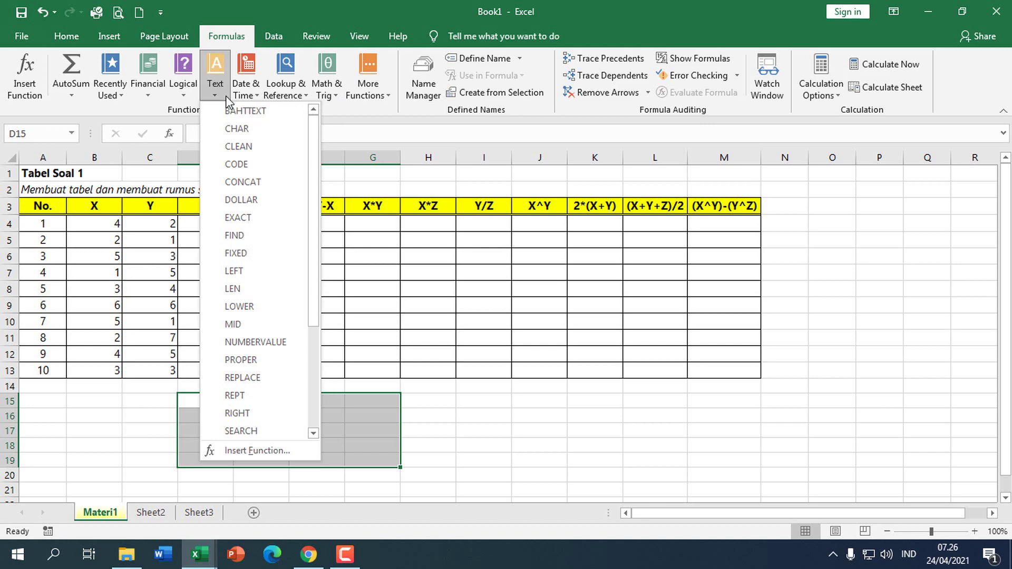
{"action": "left_click", "coordinate": [157, 224]}
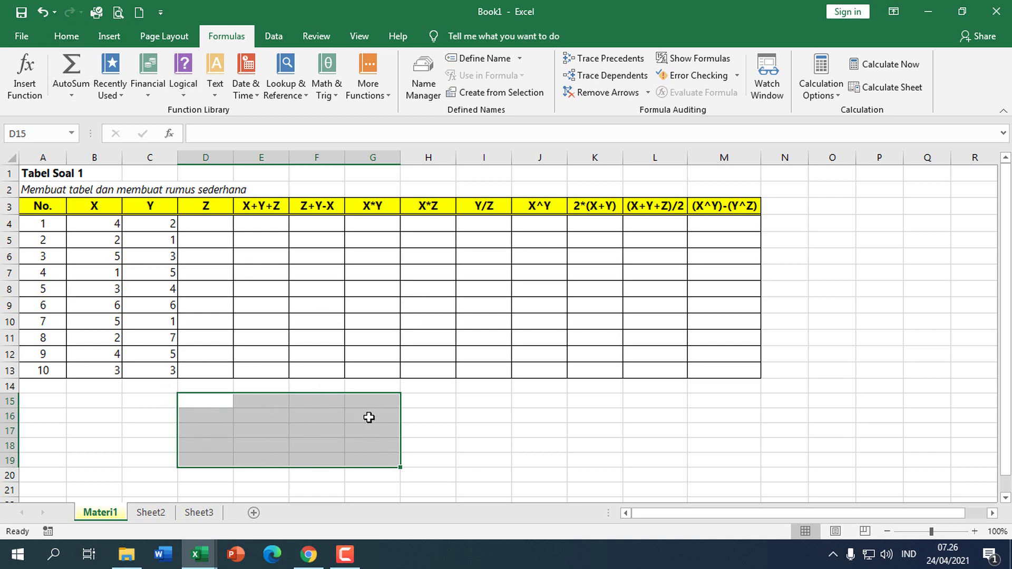
{"action": "left_click", "coordinate": [258, 410]}
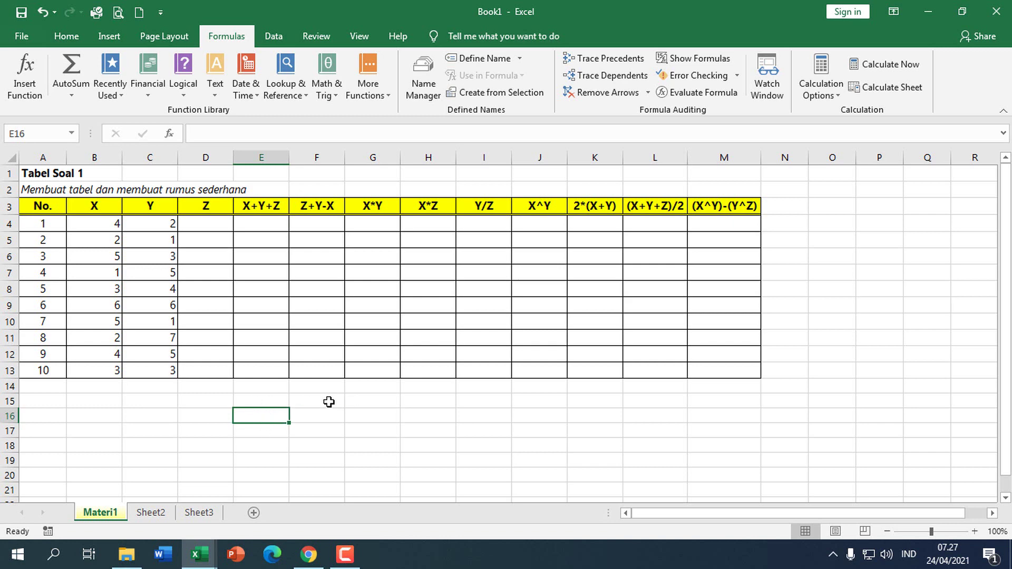
{"action": "left_click_drag", "start_coordinate": [330, 400], "coordinate": [421, 446]}
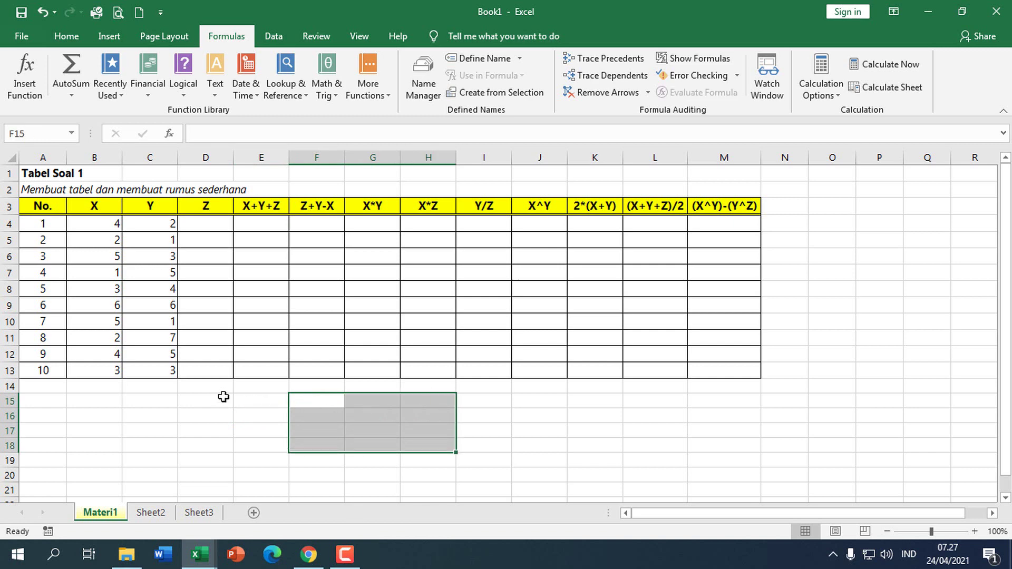
{"action": "left_click_drag", "start_coordinate": [221, 399], "coordinate": [321, 430]}
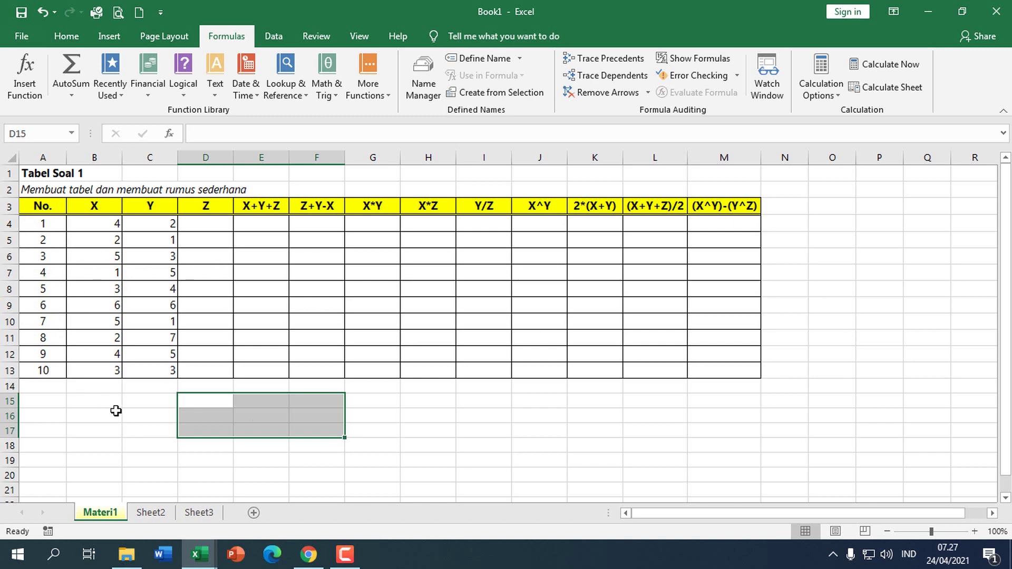
- Enter the headers No., X, Y, Z and X+Y+Z in cells A16 to E16 below the existing table
{"action": "left_click", "coordinate": [98, 416]}
{"action": "left_click", "coordinate": [48, 418]}
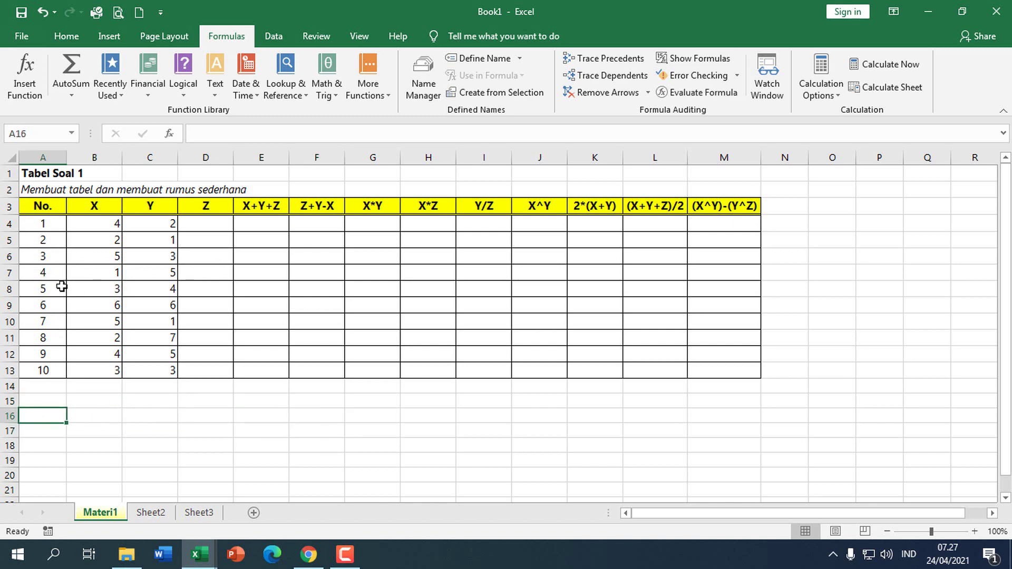
{"action": "scroll", "coordinate": [369, 417], "scroll_direction": "down", "scroll_amount": 1}
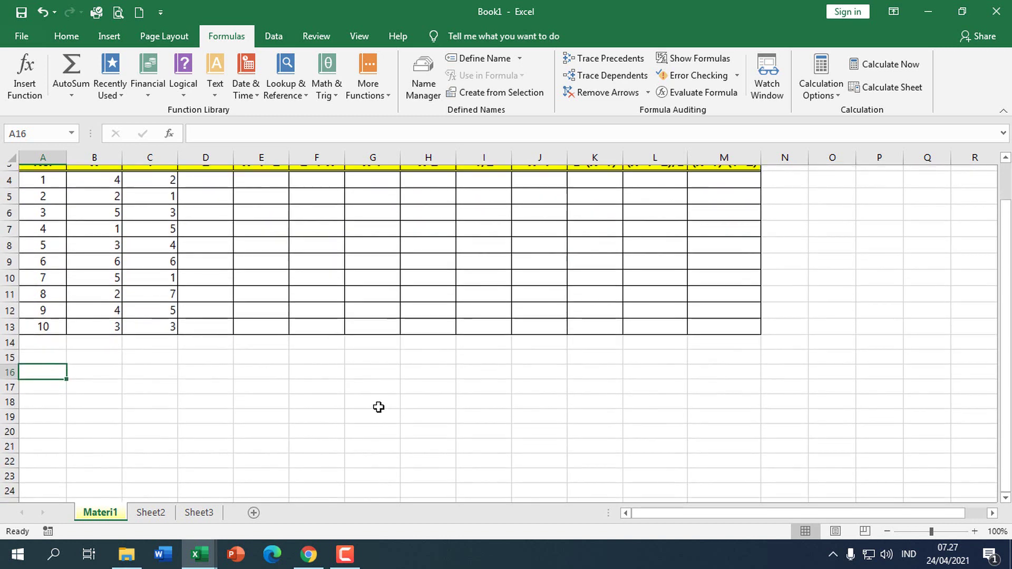
{"action": "scroll", "coordinate": [377, 409], "scroll_direction": "up", "scroll_amount": 1}
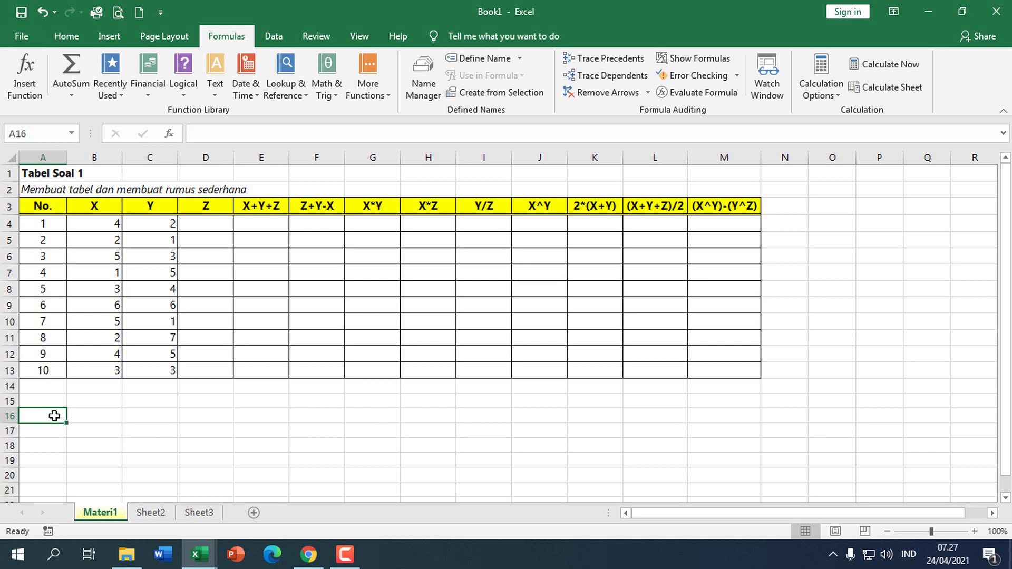
{"action": "type", "text": "NO"}
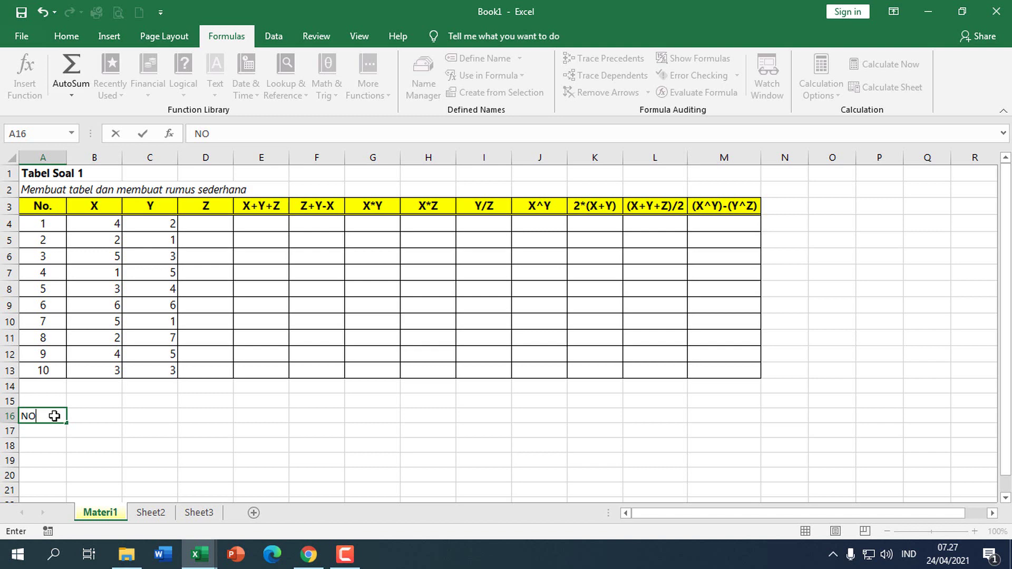
{"action": "type", "text": "."}
{"action": "key", "text": "Tab"}
{"action": "type", "text": "X"}
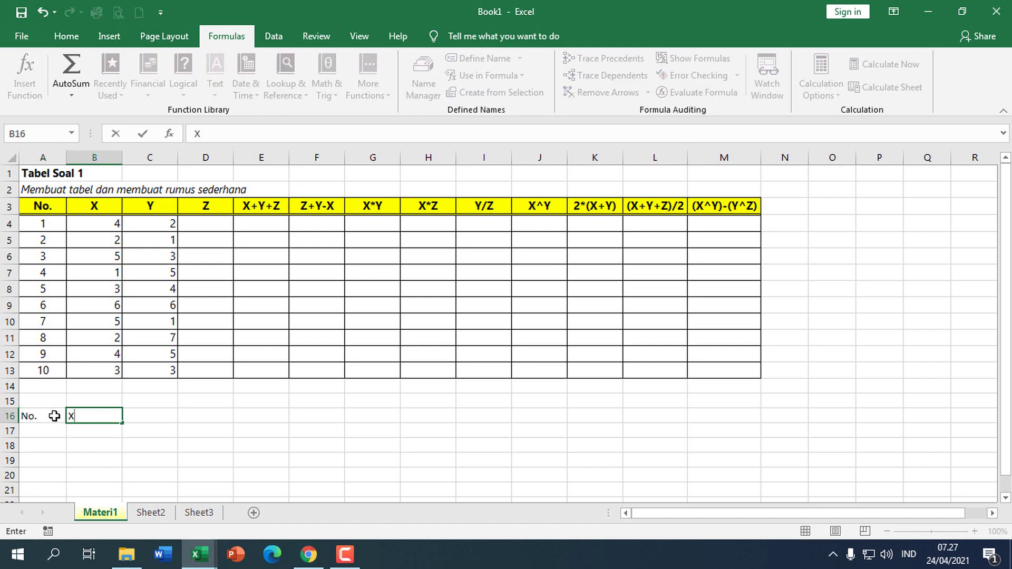
{"action": "key", "text": "Tab"}
{"action": "type", "text": "Y"}
{"action": "key", "text": "Tab"}
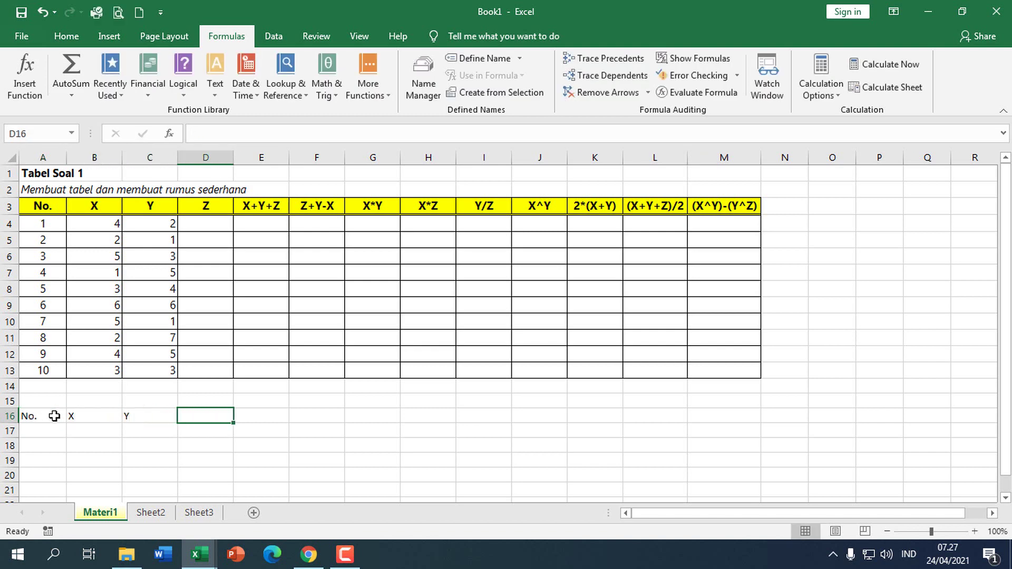
{"action": "type", "text": "Z"}
{"action": "key", "text": "Tab"}
{"action": "type", "text": "X+"}
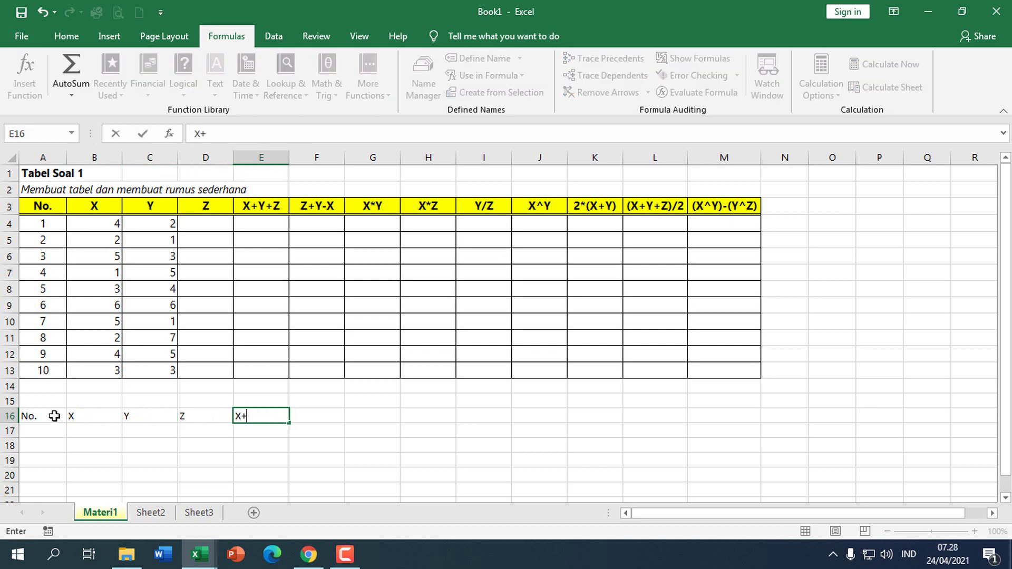
{"action": "type", "text": "Y+Z"}
- Number the rows under No. from 1 to 7 in A17:A23 by entering 1 and 2 and filling the series down
{"action": "scroll", "coordinate": [203, 414], "scroll_direction": "down", "scroll_amount": 1}
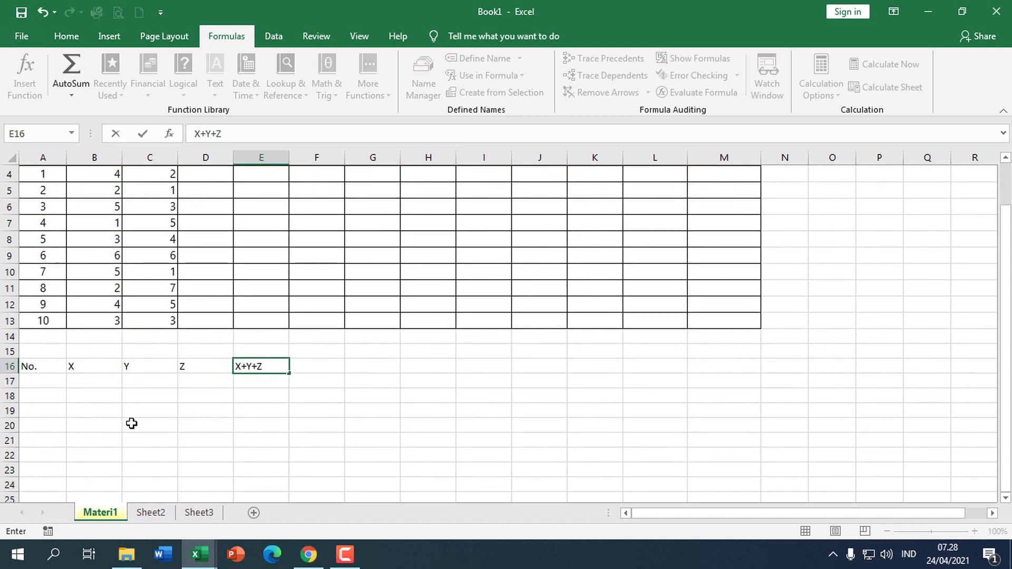
{"action": "left_click", "coordinate": [52, 384]}
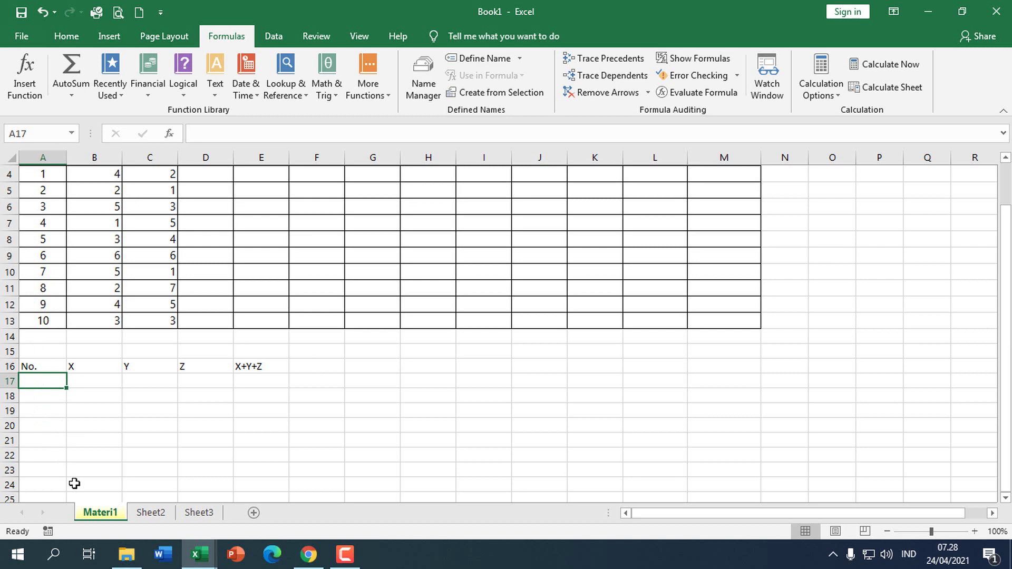
{"action": "type", "text": "1"}
{"action": "key", "text": "Return"}
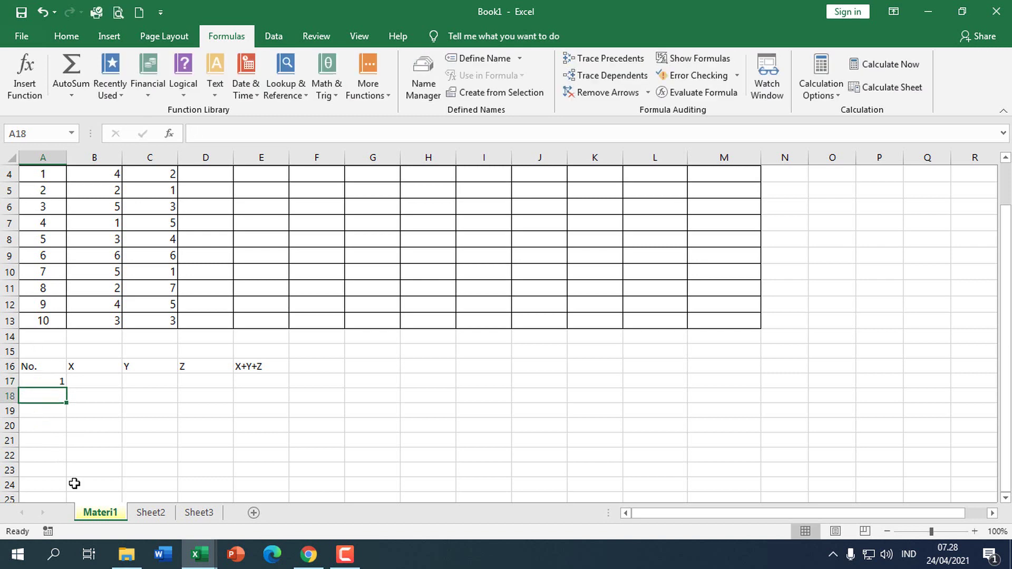
{"action": "type", "text": "2"}
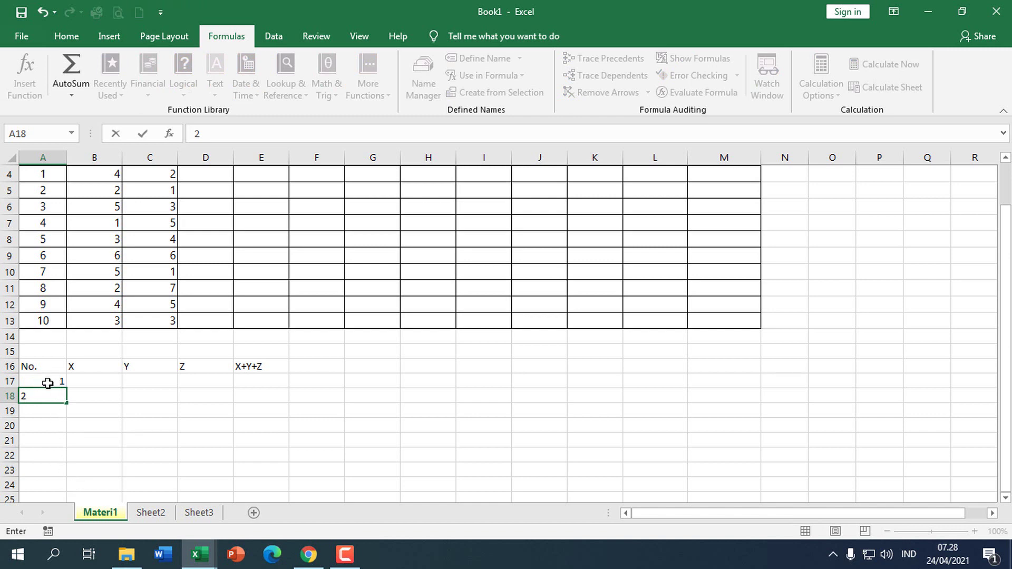
{"action": "left_click_drag", "start_coordinate": [48, 383], "coordinate": [50, 395]}
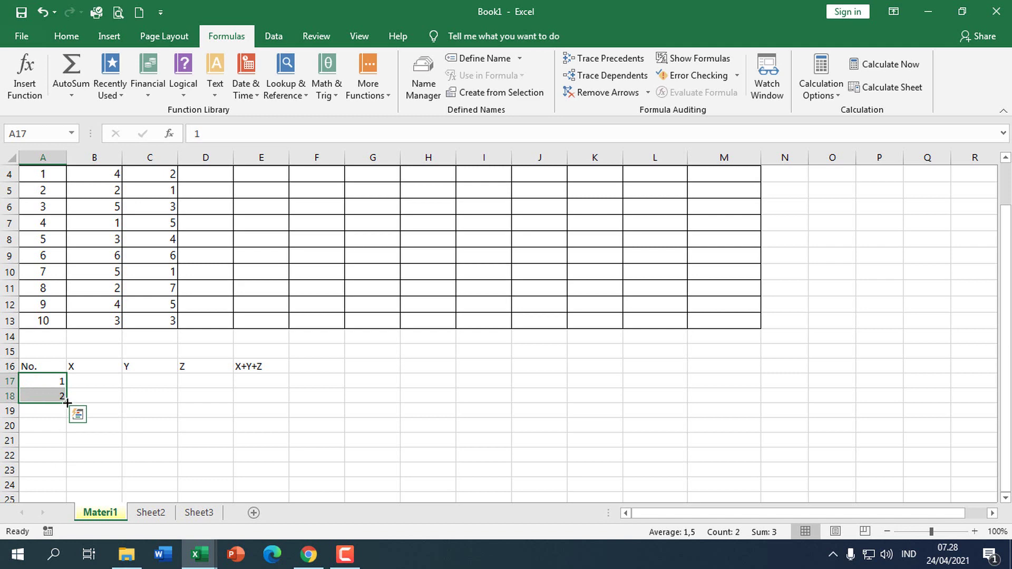
{"action": "left_click_drag", "start_coordinate": [67, 403], "coordinate": [67, 420]}
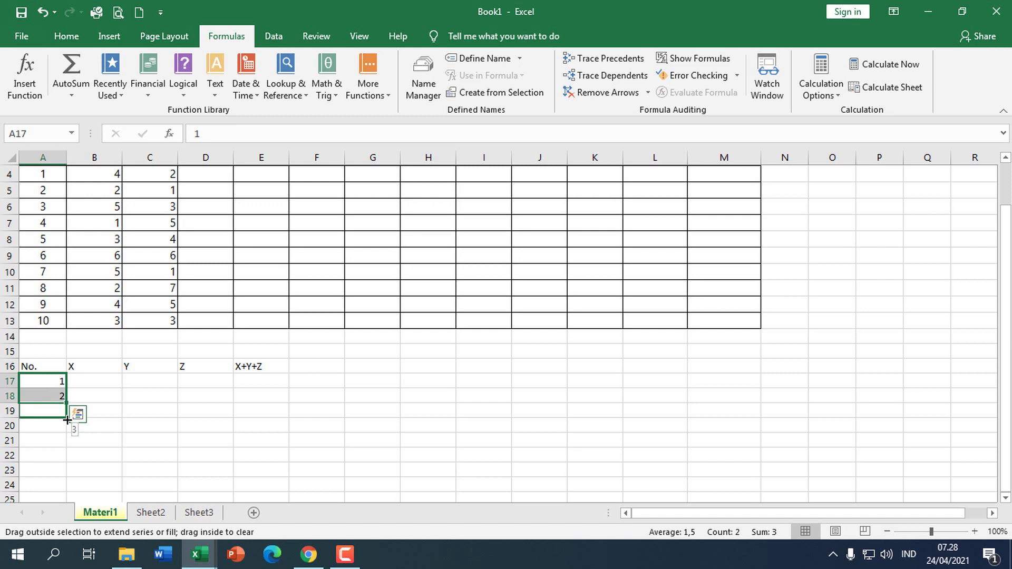
{"action": "left_click_drag", "start_coordinate": [67, 419], "coordinate": [70, 474]}
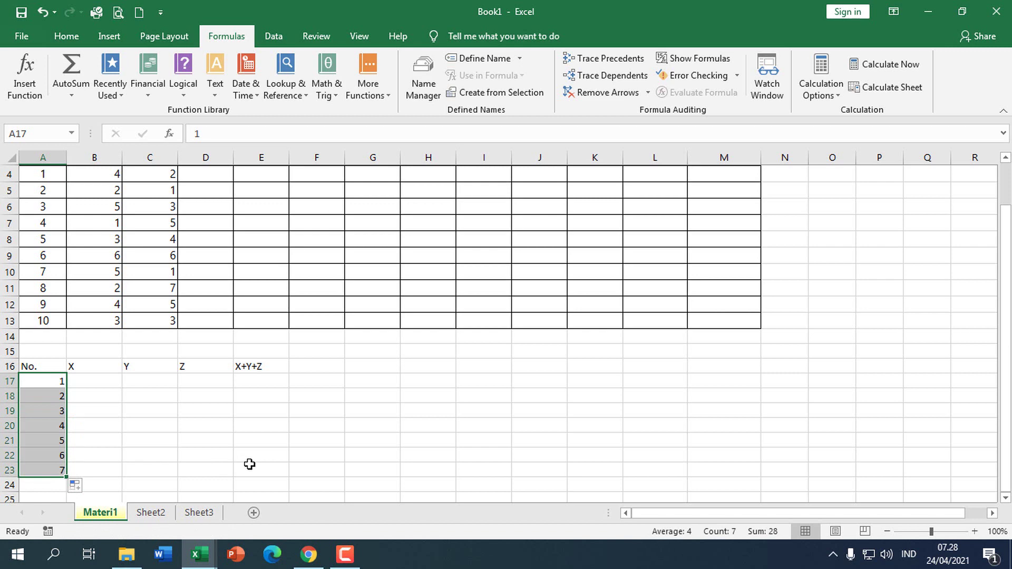
- Select cell B17, step the active cell through the nearby cells, and return to B17
{"action": "left_click", "coordinate": [111, 383]}
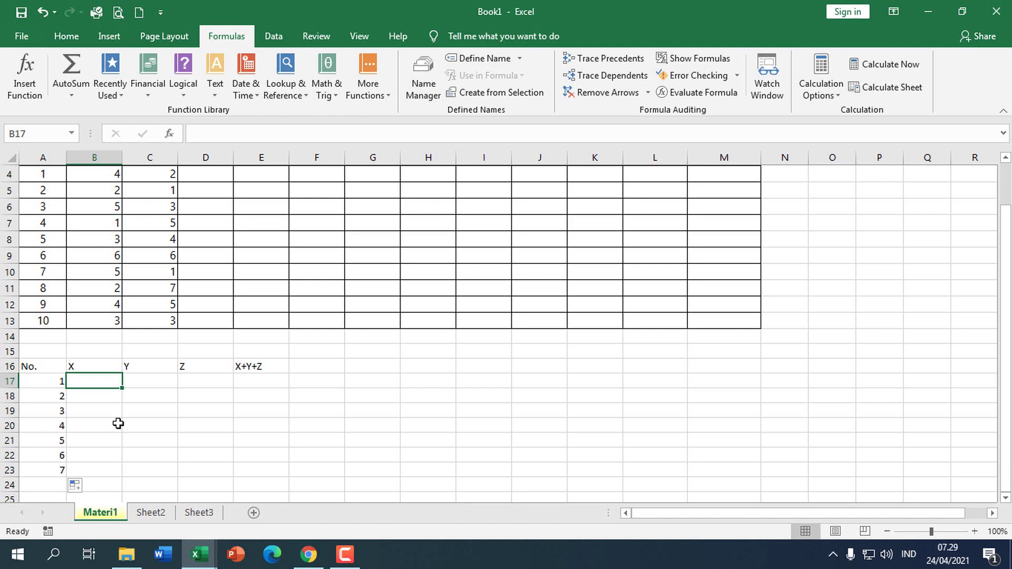
{"action": "key", "text": "Down"}
{"action": "key", "text": "Down"}
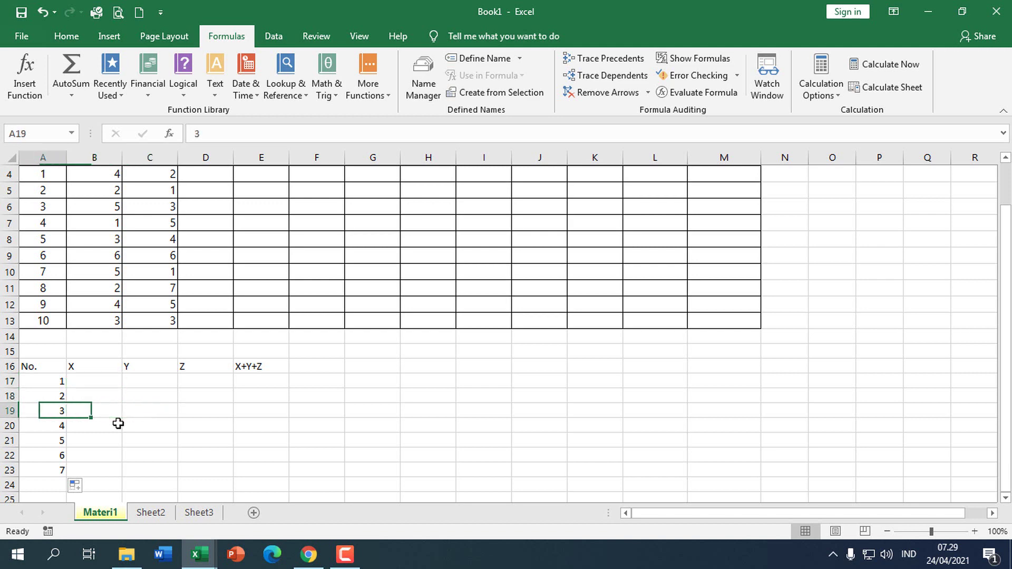
{"action": "key", "text": "Down"}
{"action": "key", "text": "Down"}
{"action": "key", "text": "Down"}
{"action": "key", "text": "Up"}
{"action": "key", "text": "Up"}
{"action": "key", "text": "Up"}
{"action": "key", "text": "Up"}
{"action": "key", "text": "Up"}
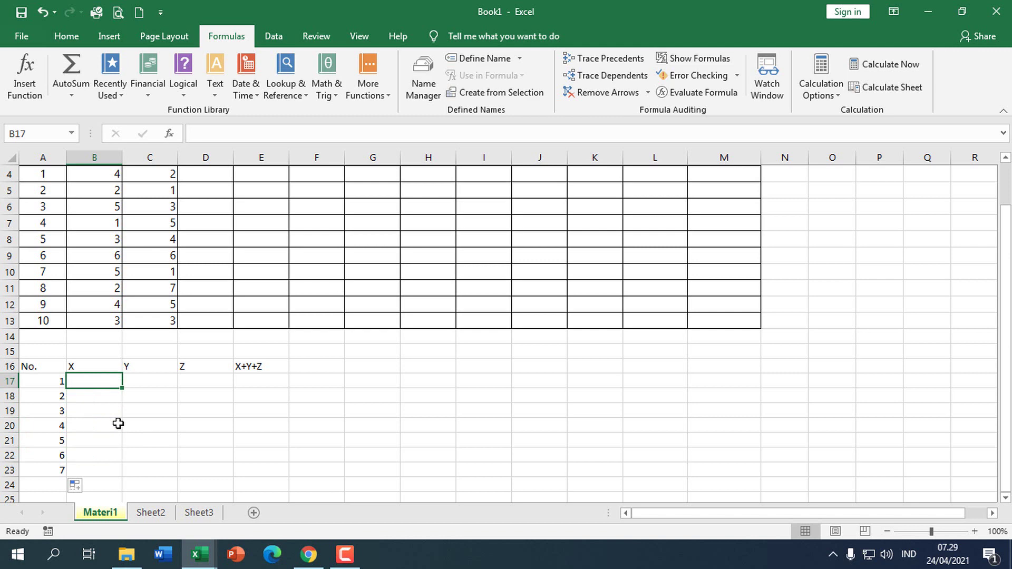
- Enter the X values 4, 2, 5, 1, 3, 6 and 5 downward in cells B17 to B23
{"action": "type", "text": "4"}
{"action": "key", "text": "Return"}
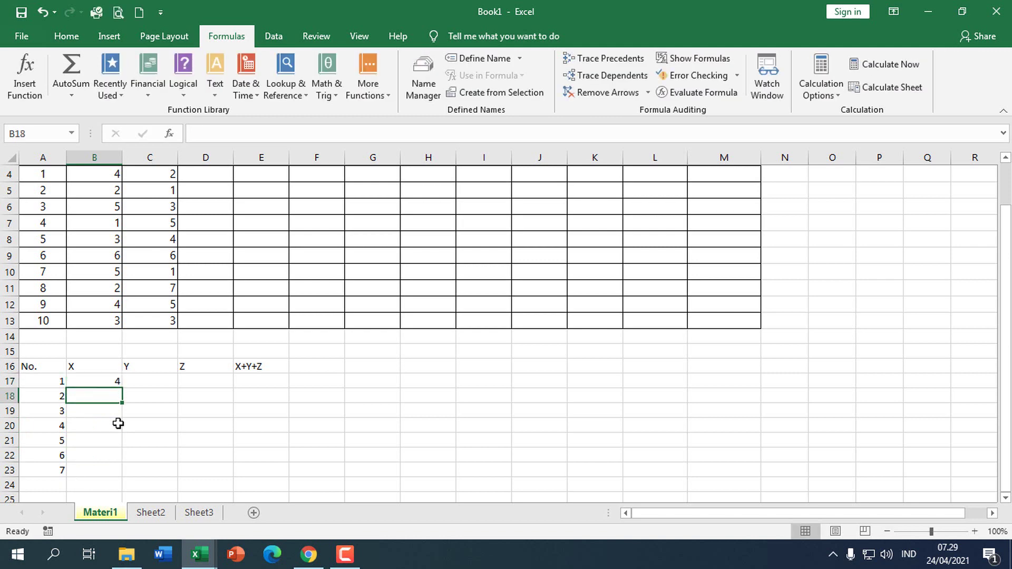
{"action": "type", "text": "2"}
{"action": "key", "text": "Return"}
{"action": "type", "text": "5"}
{"action": "key", "text": "Return"}
{"action": "type", "text": "1"}
{"action": "key", "text": "Return"}
{"action": "type", "text": "3"}
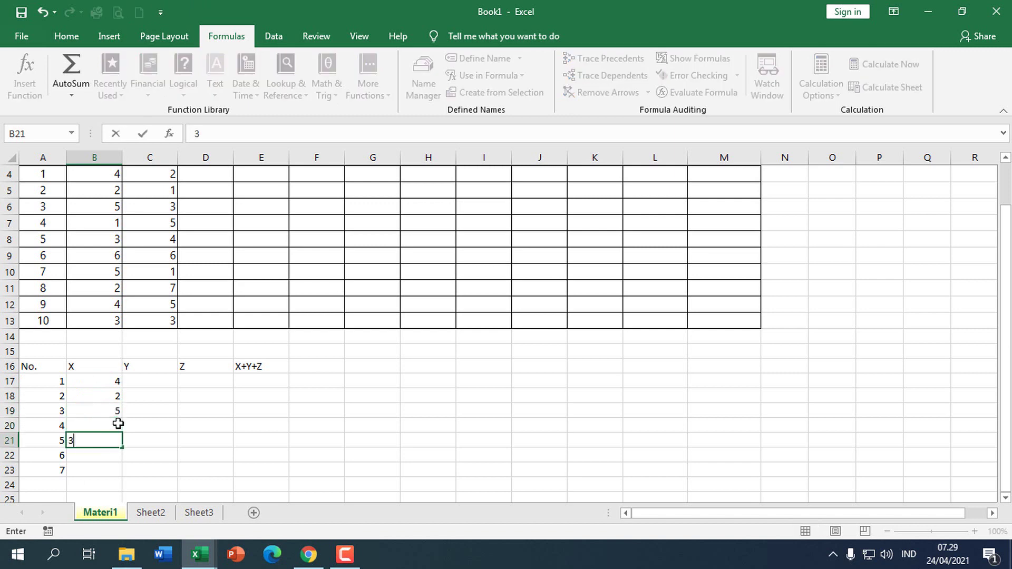
{"action": "key", "text": "Return"}
{"action": "type", "text": "6"}
{"action": "key", "text": "Return"}
{"action": "type", "text": "5"}
{"action": "key", "text": "Tab"}
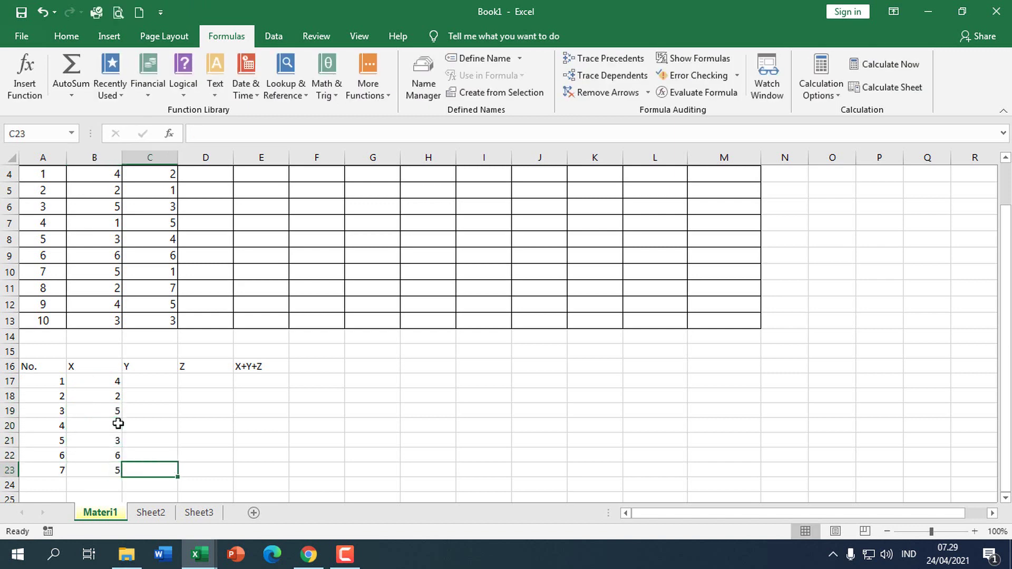
- Enter the Y values 1, 6, 4, 5, 3, 1 and 2 upward from cell C23 to C17
{"action": "type", "text": "1"}
{"action": "key", "text": "shift+Return"}
{"action": "type", "text": "6"}
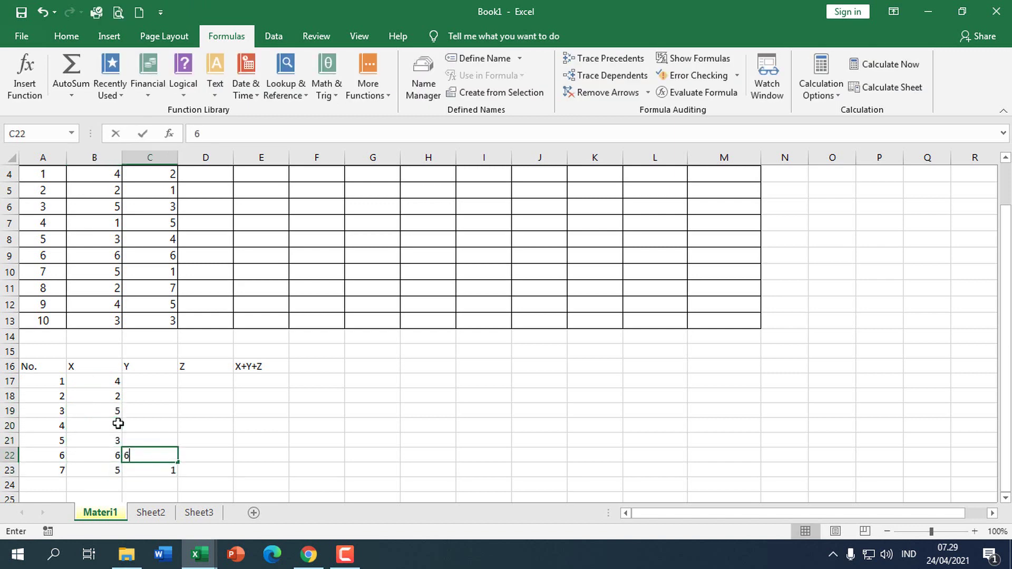
{"action": "key", "text": "shift+Return"}
{"action": "type", "text": "4"}
{"action": "key", "text": "shift+Return"}
{"action": "type", "text": "5"}
{"action": "key", "text": "shift+Return"}
{"action": "type", "text": "3"}
{"action": "key", "text": "shift+Return"}
{"action": "type", "text": "1"}
{"action": "key", "text": "shift+Return"}
{"action": "type", "text": "2"}
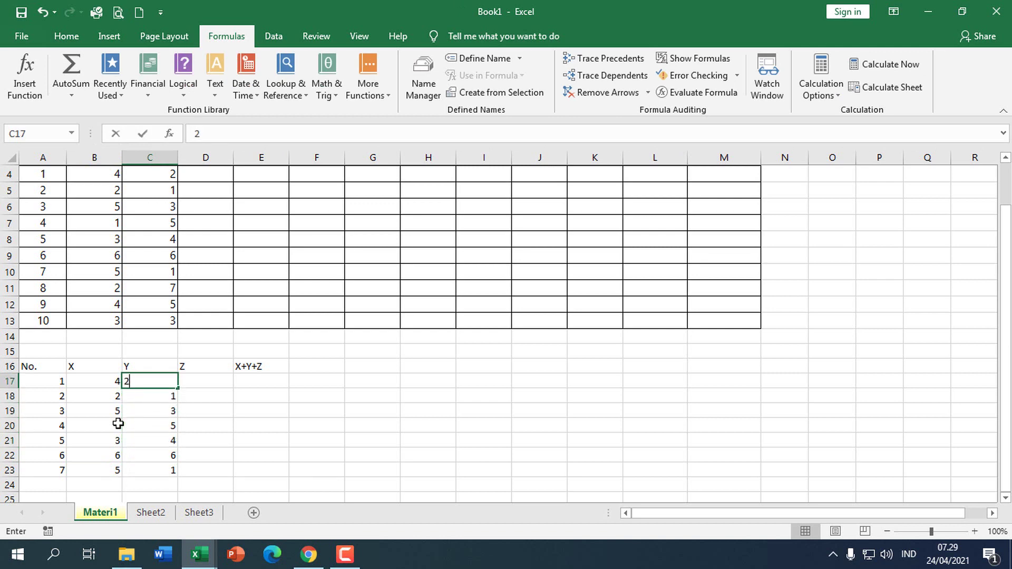
{"action": "key", "text": "Tab"}
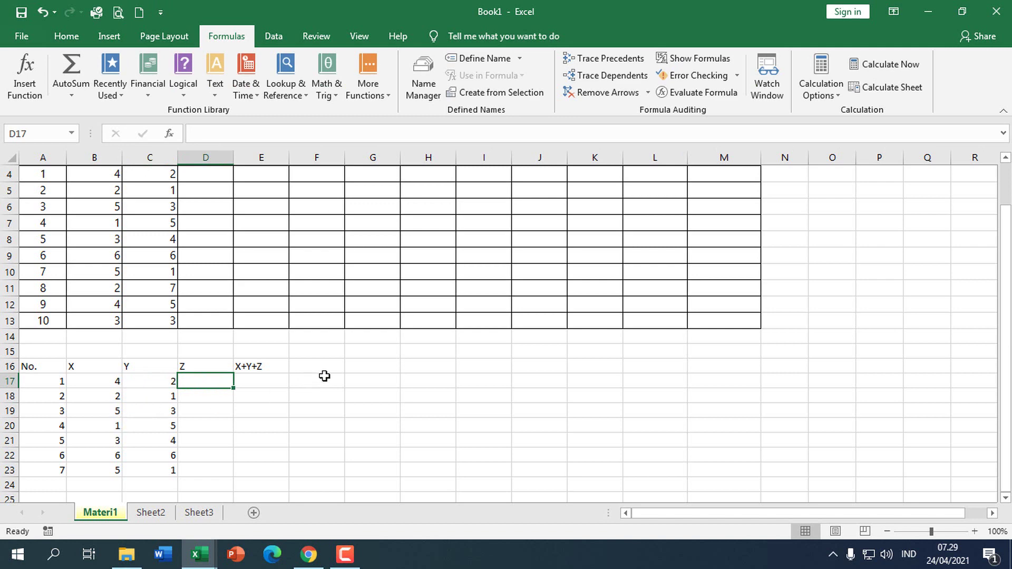
- Enter the Z values 2, 5, 3, 1, 4, 2 and 2 downward in cells D17 to D23
{"action": "scroll", "coordinate": [309, 431], "scroll_direction": "up", "scroll_amount": 1}
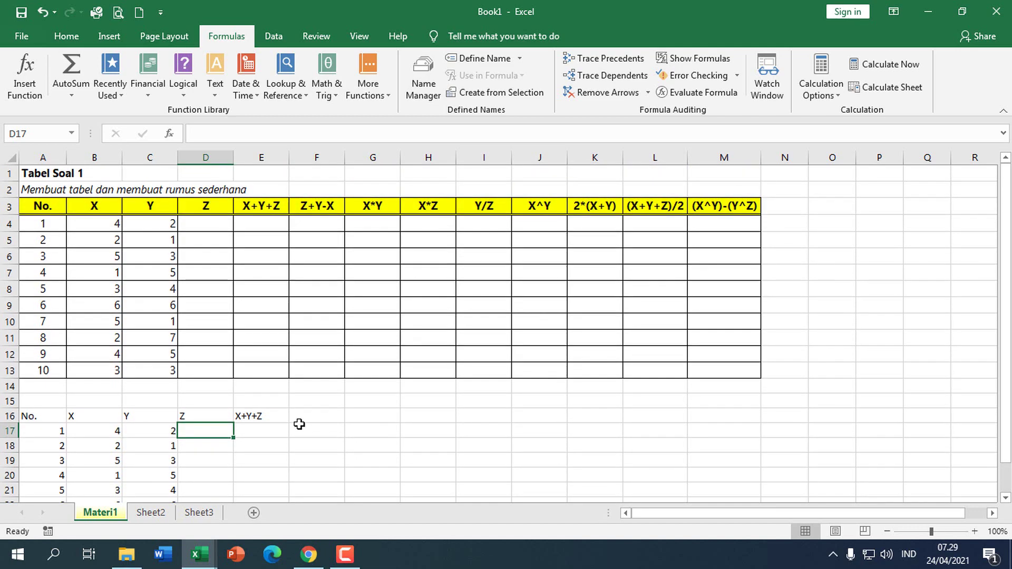
{"action": "scroll", "coordinate": [299, 429], "scroll_direction": "down", "scroll_amount": 1}
{"action": "scroll", "coordinate": [300, 427], "scroll_direction": "up", "scroll_amount": 1}
{"action": "scroll", "coordinate": [289, 417], "scroll_direction": "down", "scroll_amount": 1}
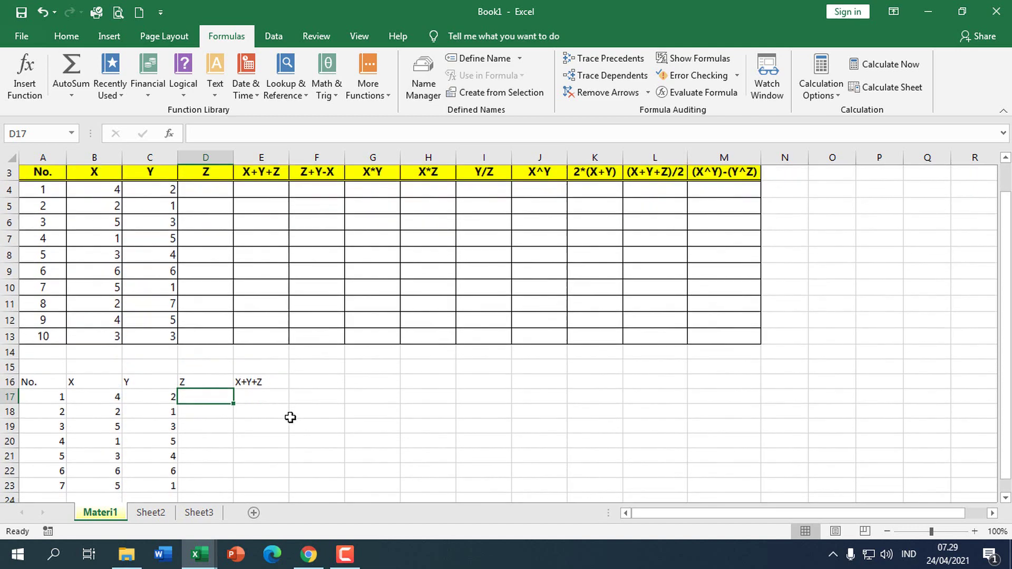
{"action": "scroll", "coordinate": [291, 418], "scroll_direction": "up", "scroll_amount": 1}
{"action": "scroll", "coordinate": [290, 417], "scroll_direction": "down", "scroll_amount": 1}
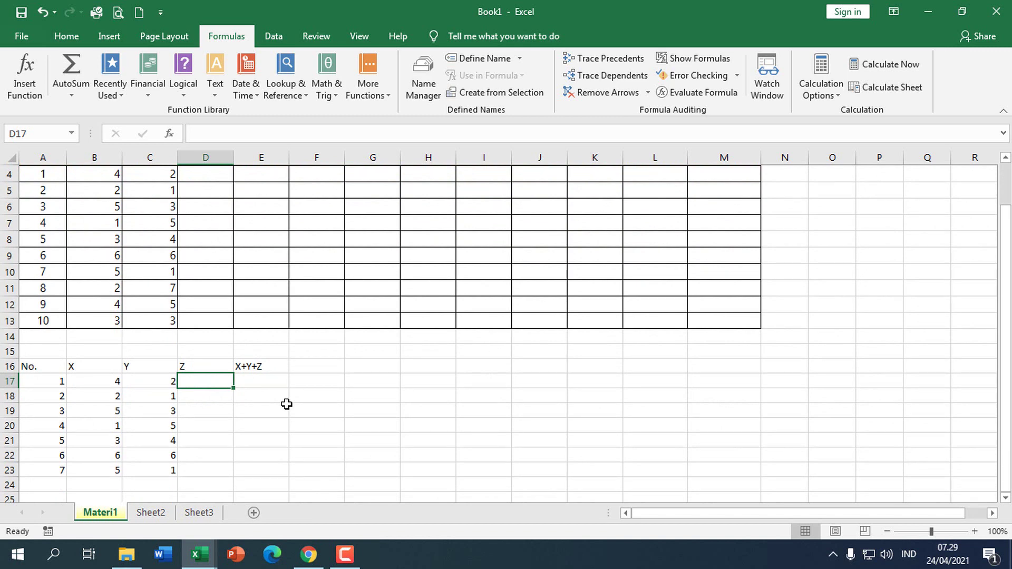
{"action": "type", "text": "2"}
{"action": "key", "text": "Return"}
{"action": "type", "text": "5"}
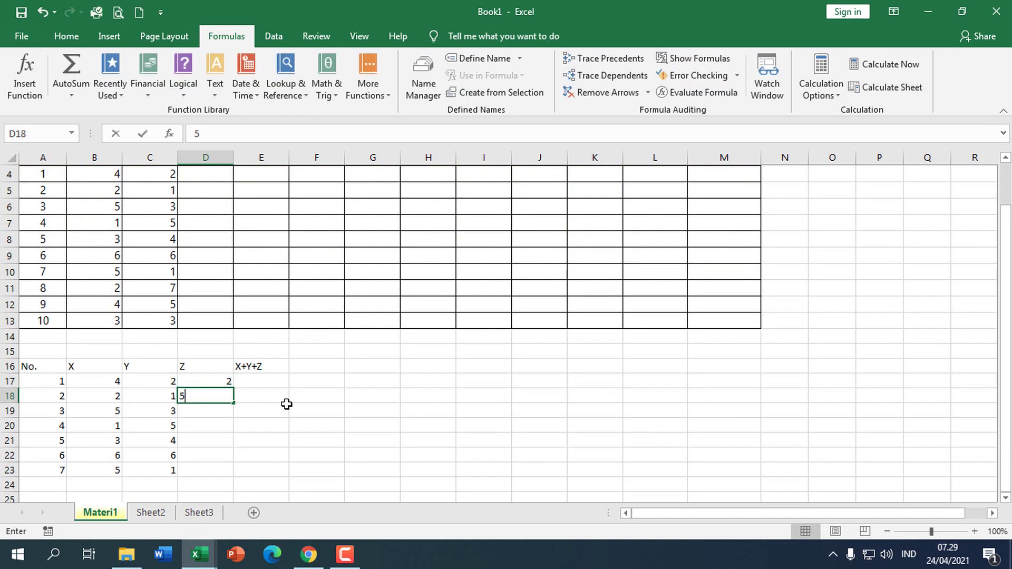
{"action": "key", "text": "Return"}
{"action": "type", "text": "3"}
{"action": "key", "text": "Return"}
{"action": "type", "text": "1"}
{"action": "key", "text": "Return"}
{"action": "type", "text": "4"}
{"action": "key", "text": "Return"}
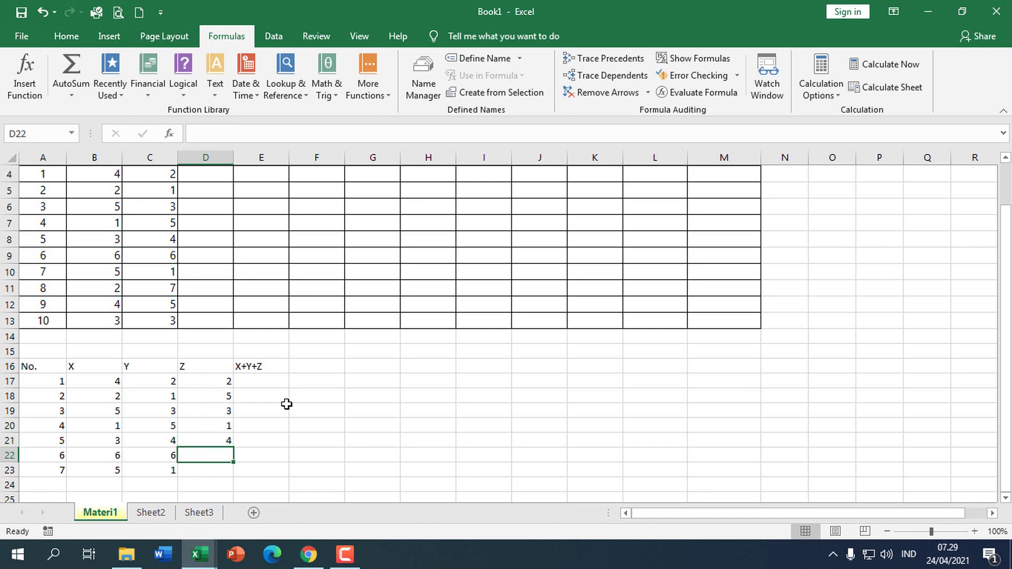
{"action": "type", "text": "2"}
{"action": "key", "text": "Return"}
{"action": "type", "text": "2"}
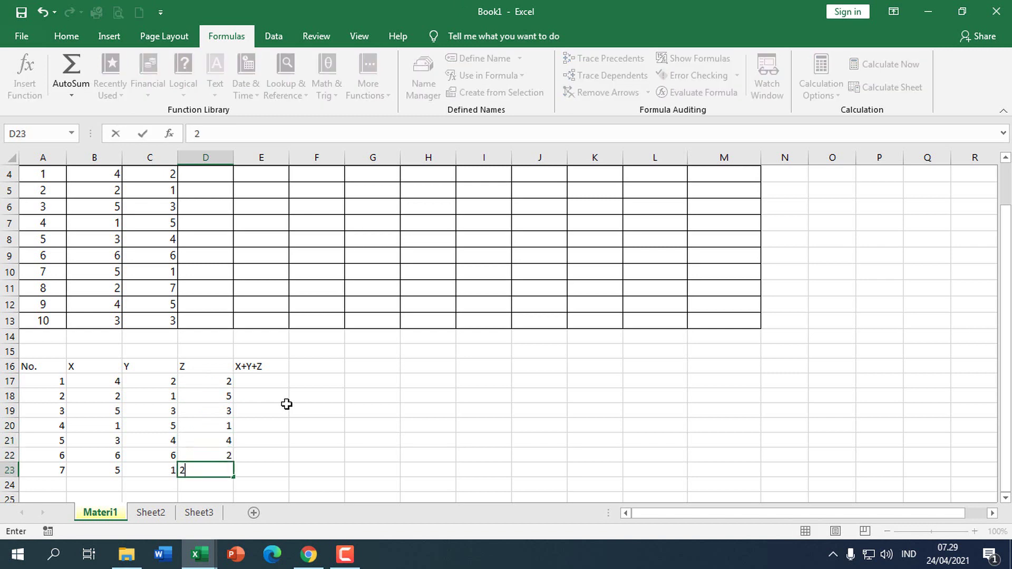
{"action": "left_click", "coordinate": [293, 397]}
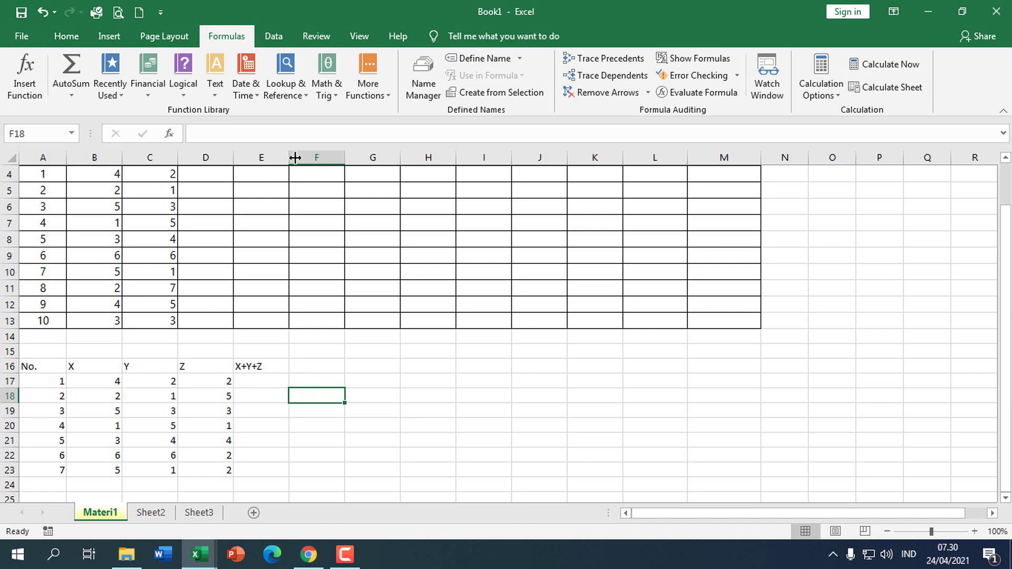
- Enter the formula =B17+C17+D17 in cell E17 under X+Y+Z and fill it down to E23
{"action": "left_click", "coordinate": [268, 380]}
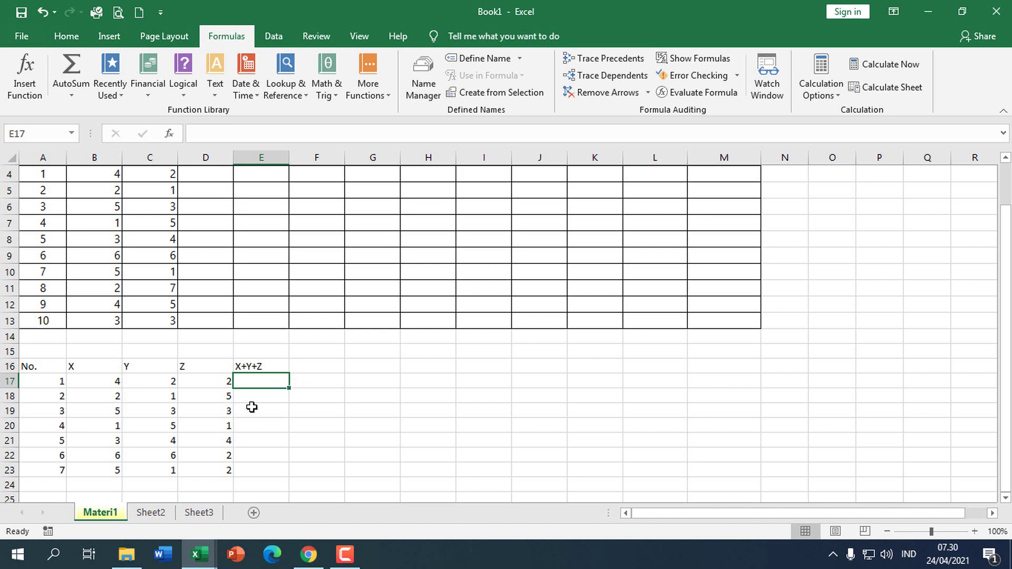
{"action": "type", "text": "="}
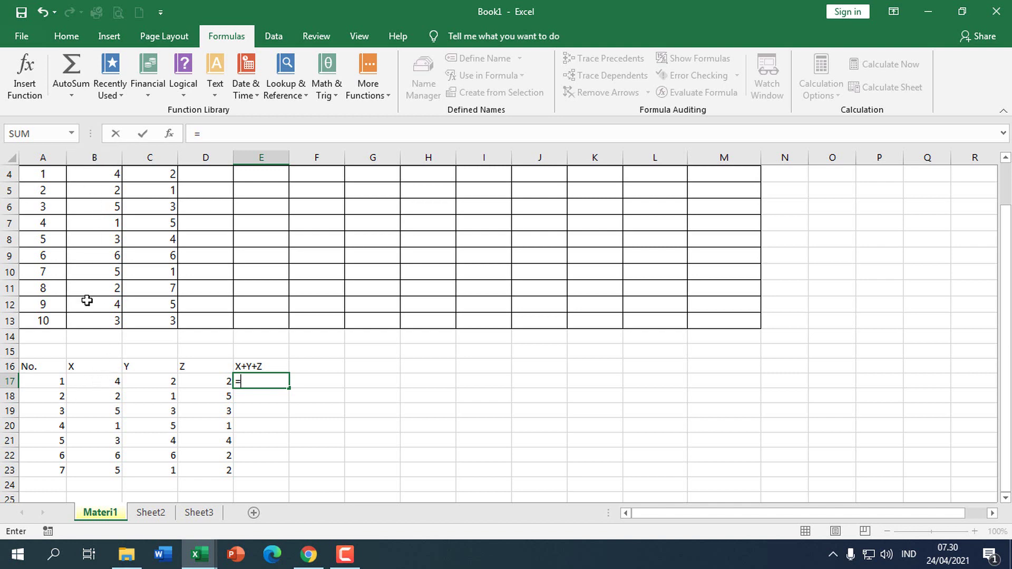
{"action": "left_click", "coordinate": [103, 381]}
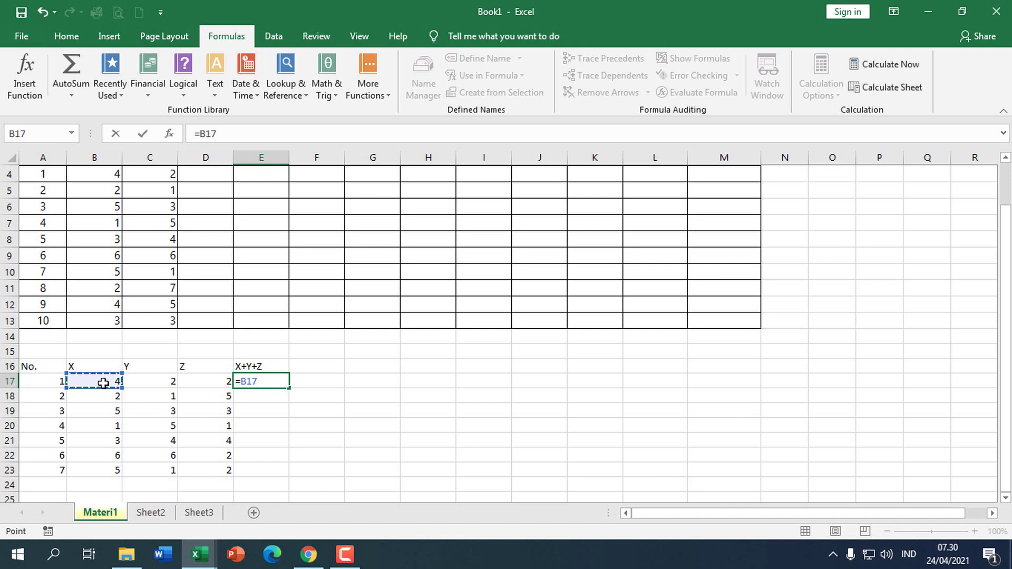
{"action": "type", "text": "+"}
{"action": "left_click", "coordinate": [155, 386]}
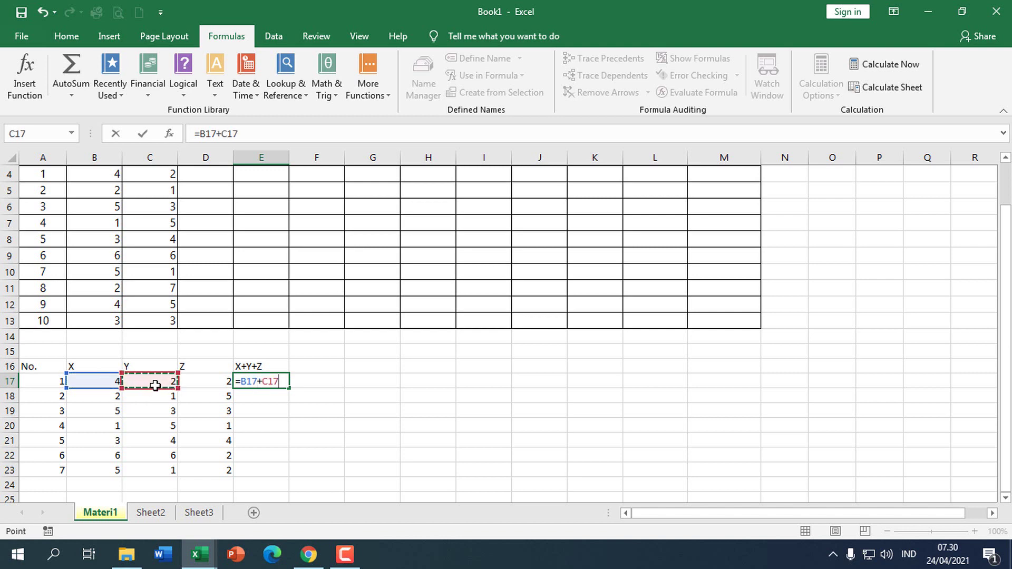
{"action": "type", "text": "+"}
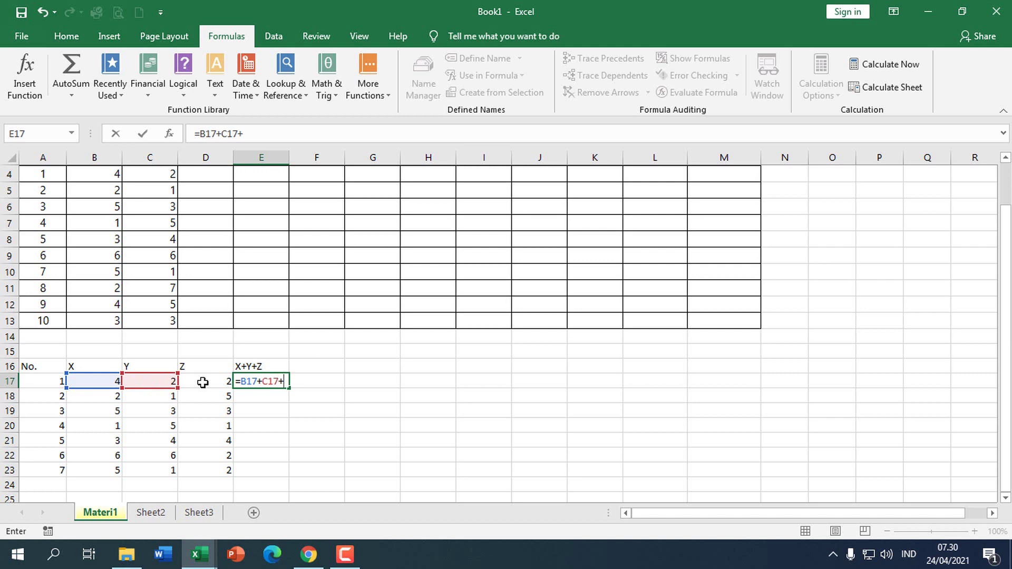
{"action": "left_click", "coordinate": [202, 383]}
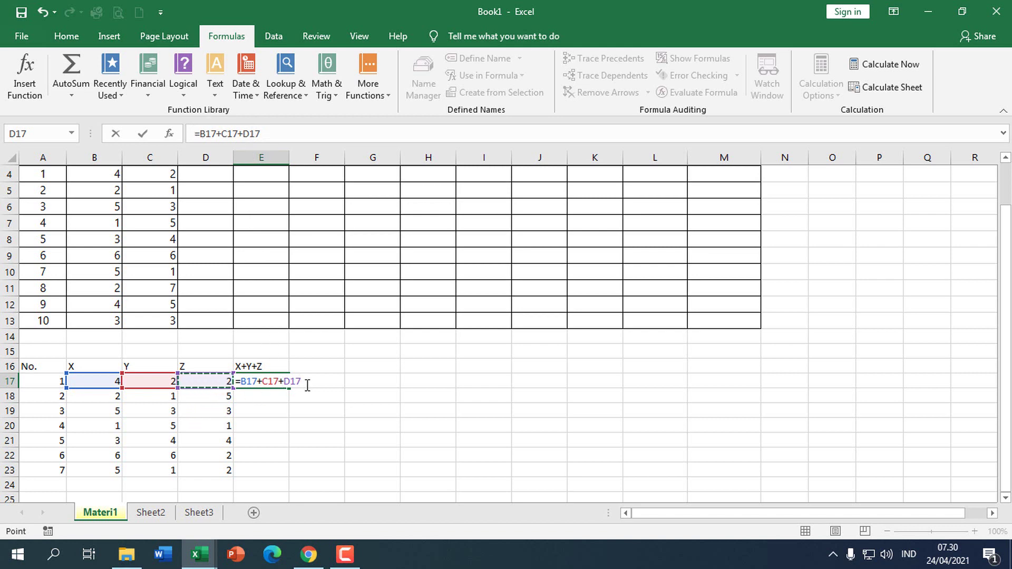
{"action": "key", "text": "Return"}
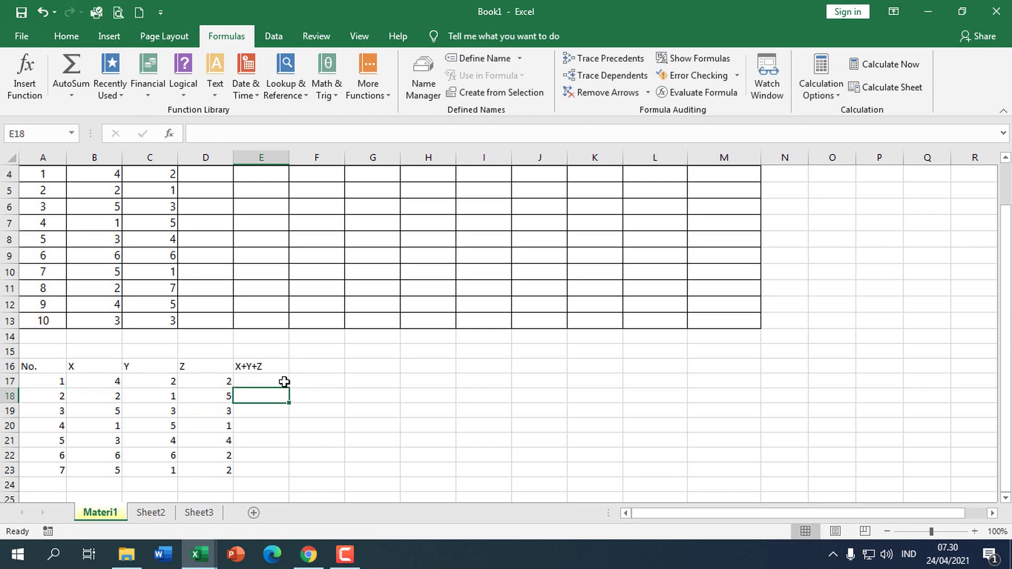
{"action": "left_click", "coordinate": [283, 384]}
{"action": "left_click_drag", "start_coordinate": [288, 389], "coordinate": [289, 477]}
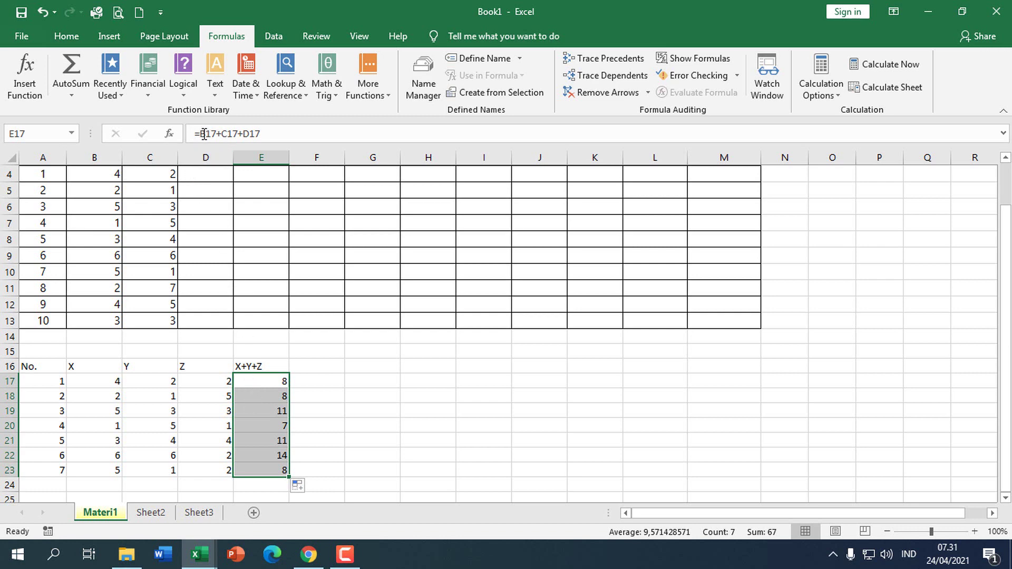
- Examine the cell references inside the formula in E17 and leave the cell without keeping any edit
{"action": "double_click", "coordinate": [264, 380]}
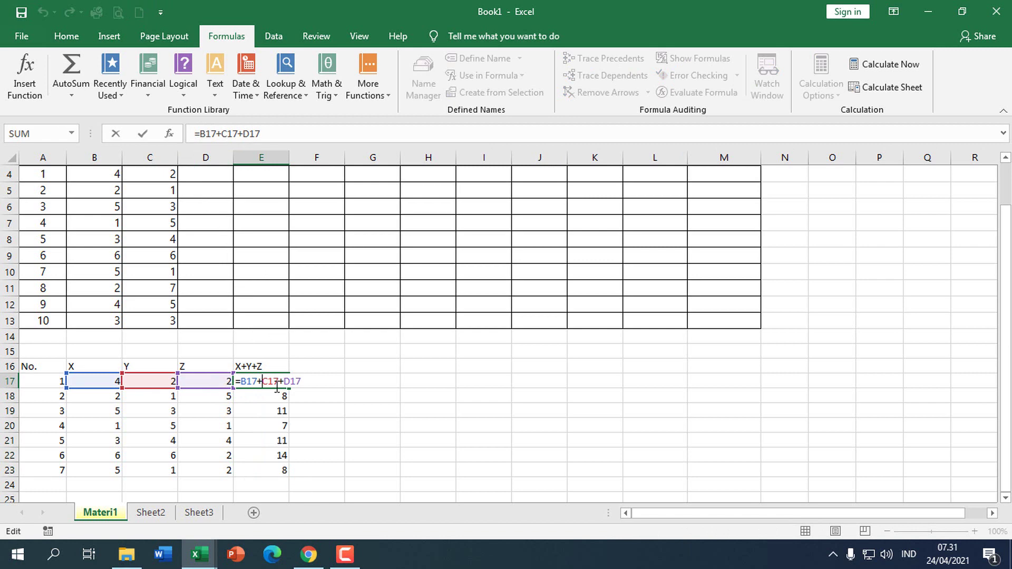
{"action": "left_click", "coordinate": [280, 410]}
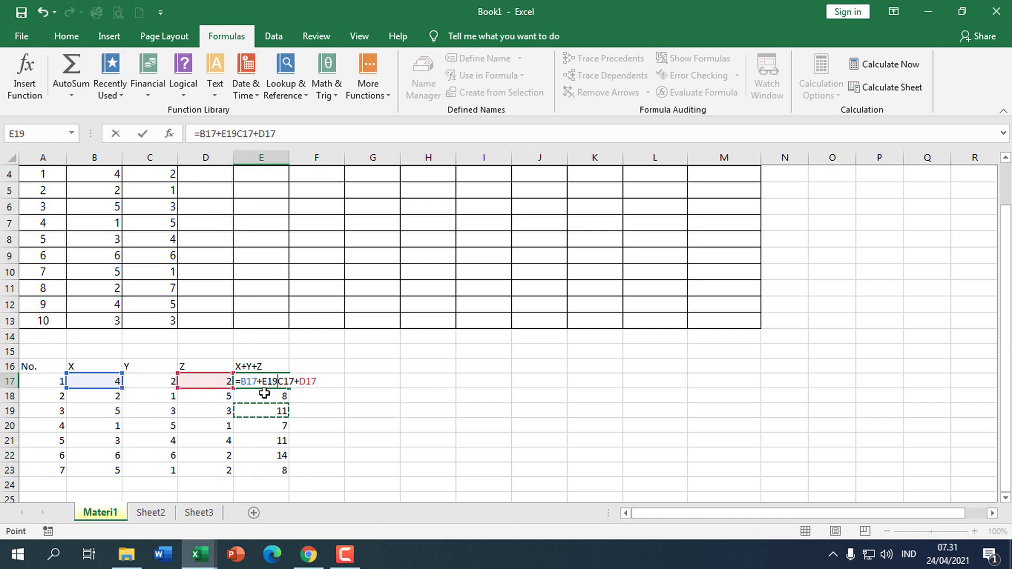
{"action": "left_click", "coordinate": [117, 135]}
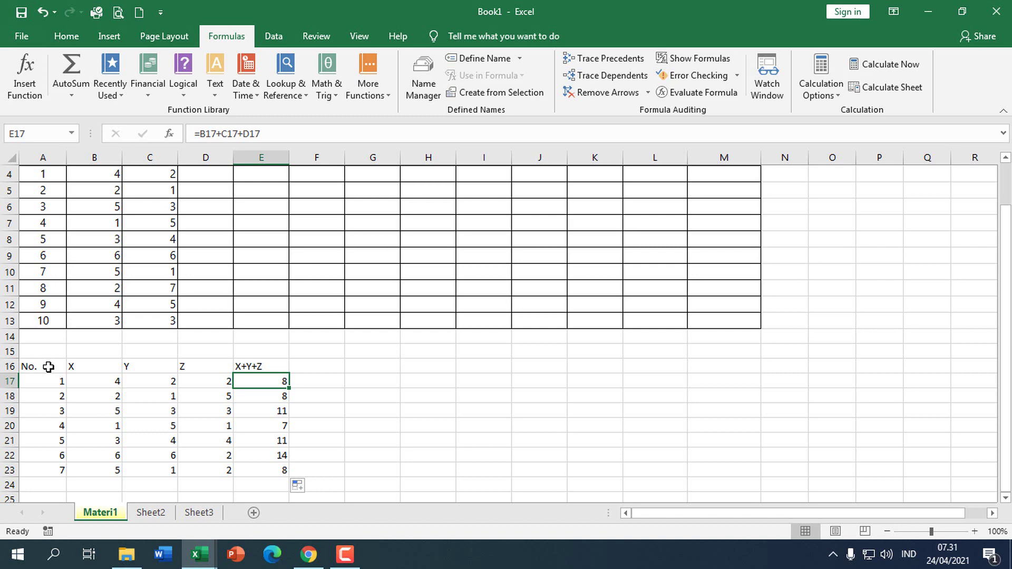
- Apply All Borders to the practice table in A16:E23 and deselect it
{"action": "left_click_drag", "start_coordinate": [48, 366], "coordinate": [263, 470]}
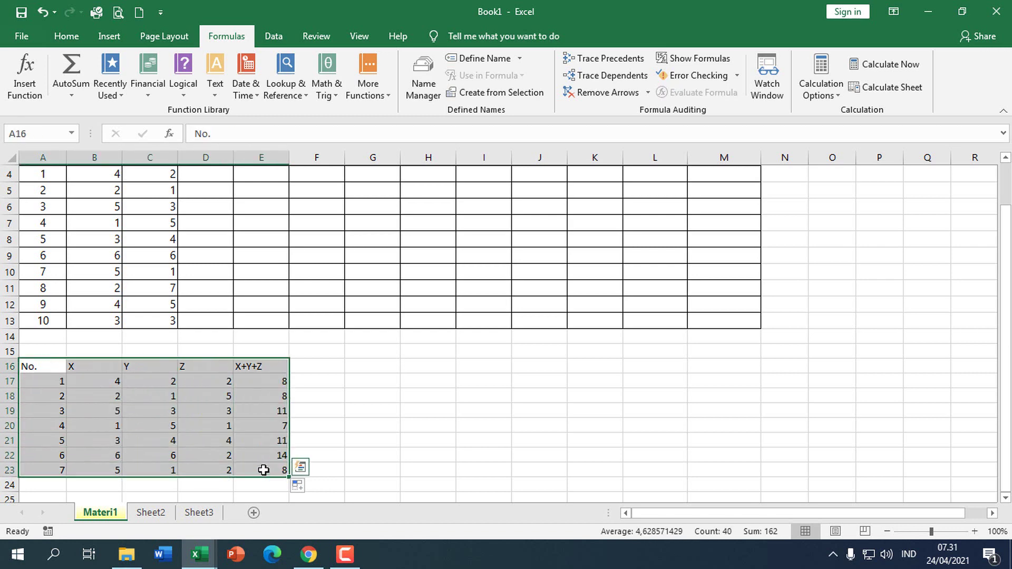
{"action": "left_click", "coordinate": [68, 43]}
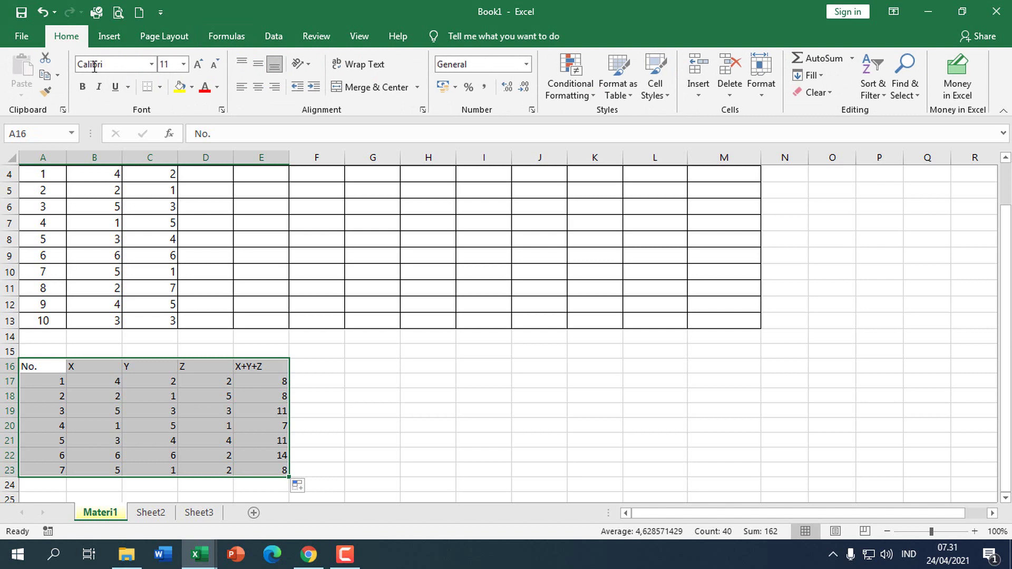
{"action": "left_click", "coordinate": [160, 87]}
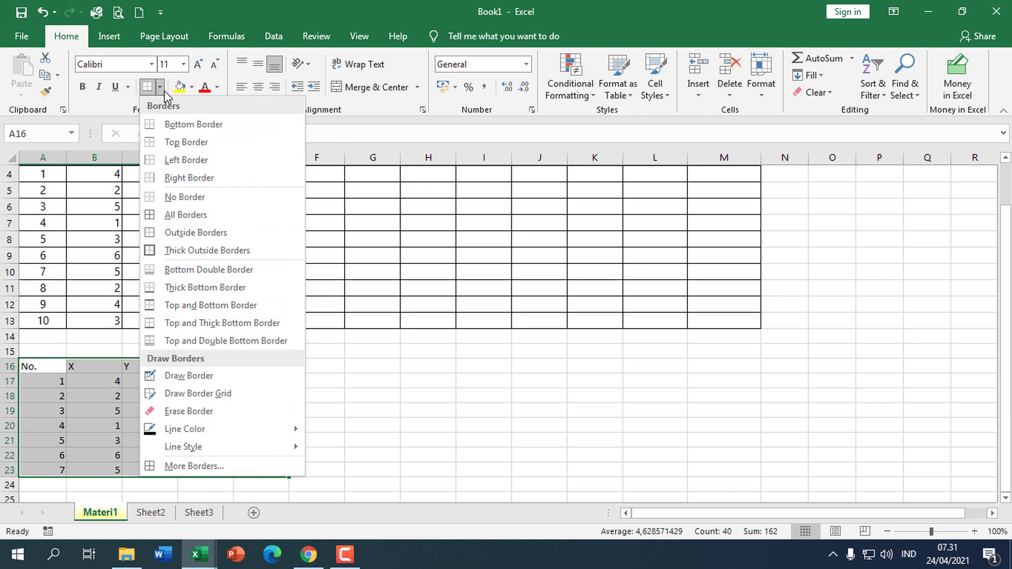
{"action": "left_click", "coordinate": [199, 216]}
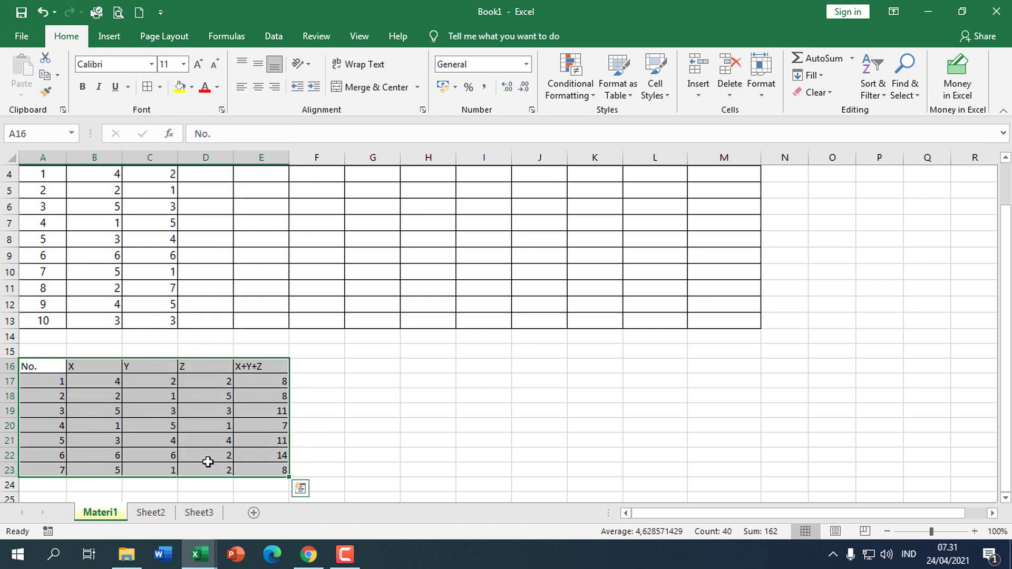
{"action": "left_click", "coordinate": [131, 424]}
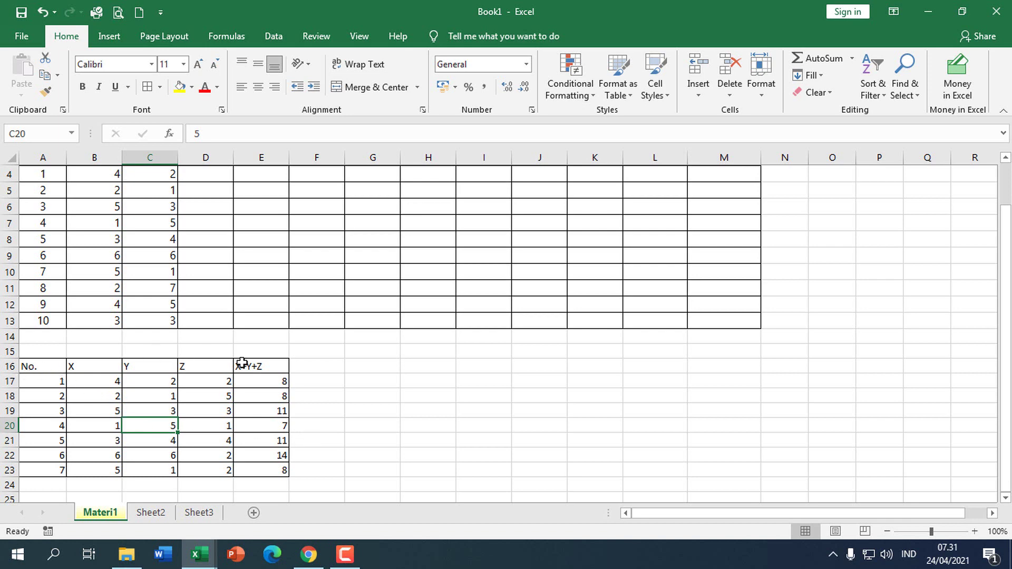
- Give the header row A16:E16 a double-line bottom border through the detailed border settings
{"action": "left_click", "coordinate": [48, 368]}
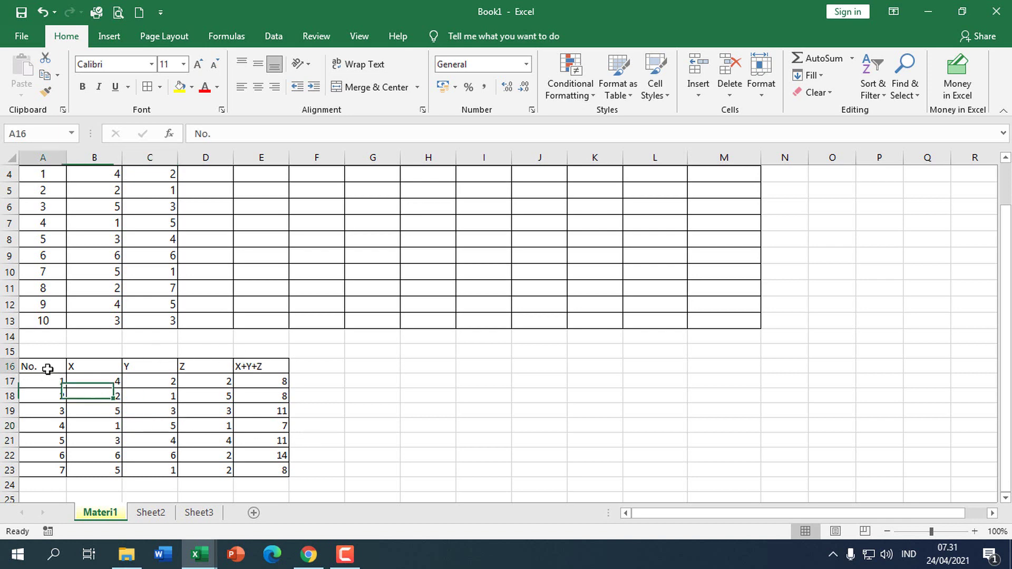
{"action": "left_click_drag", "start_coordinate": [48, 369], "coordinate": [262, 364]}
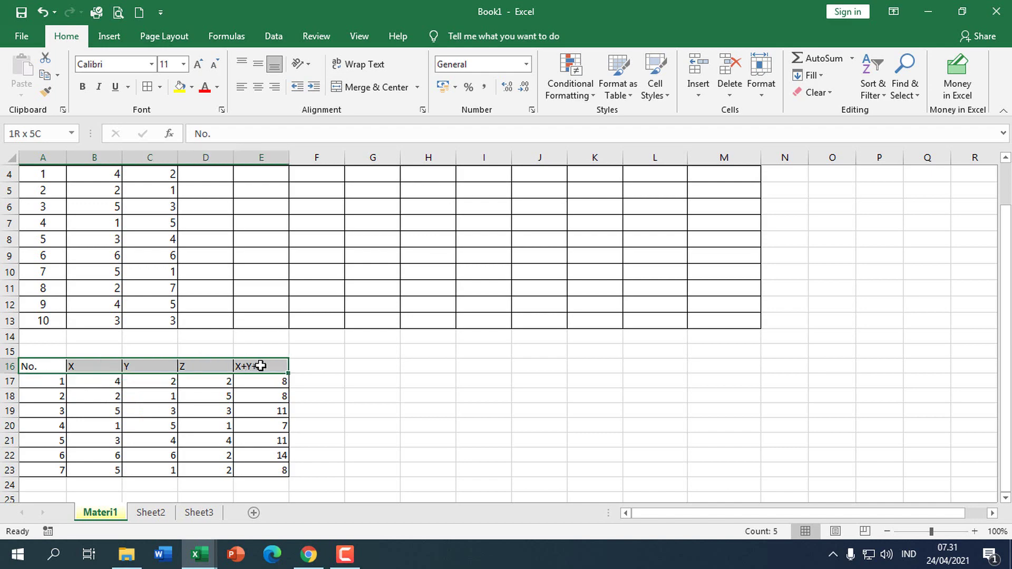
{"action": "left_click", "coordinate": [160, 88]}
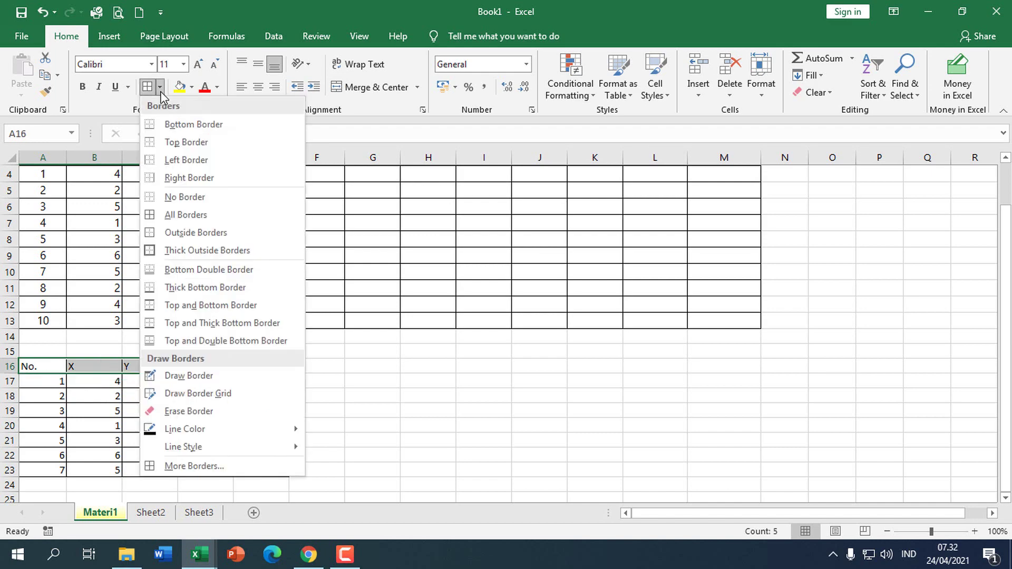
{"action": "left_click", "coordinate": [188, 466]}
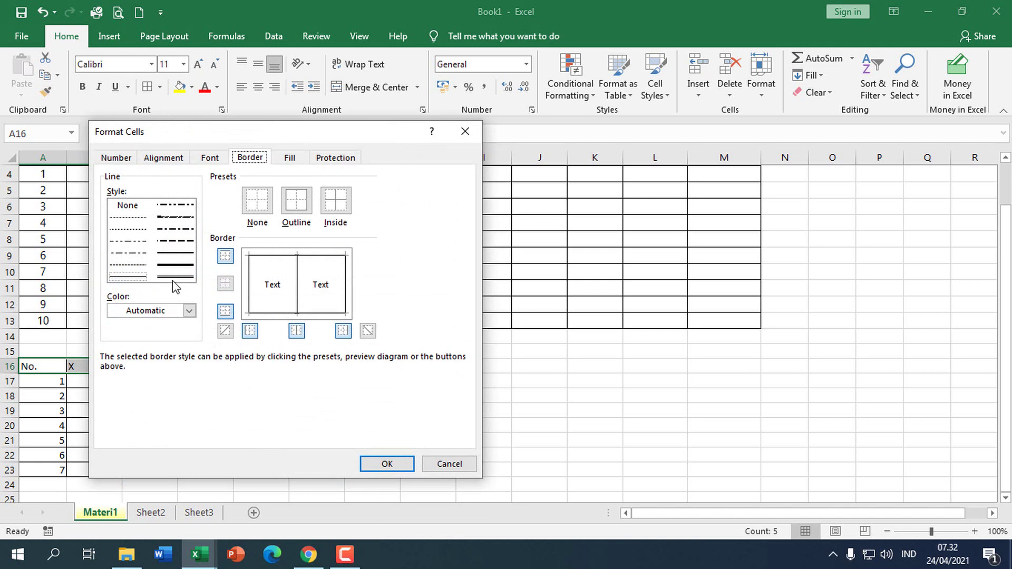
{"action": "left_click", "coordinate": [189, 280]}
{"action": "left_click", "coordinate": [279, 316]}
{"action": "left_click_drag", "start_coordinate": [227, 136], "coordinate": [303, 132]}
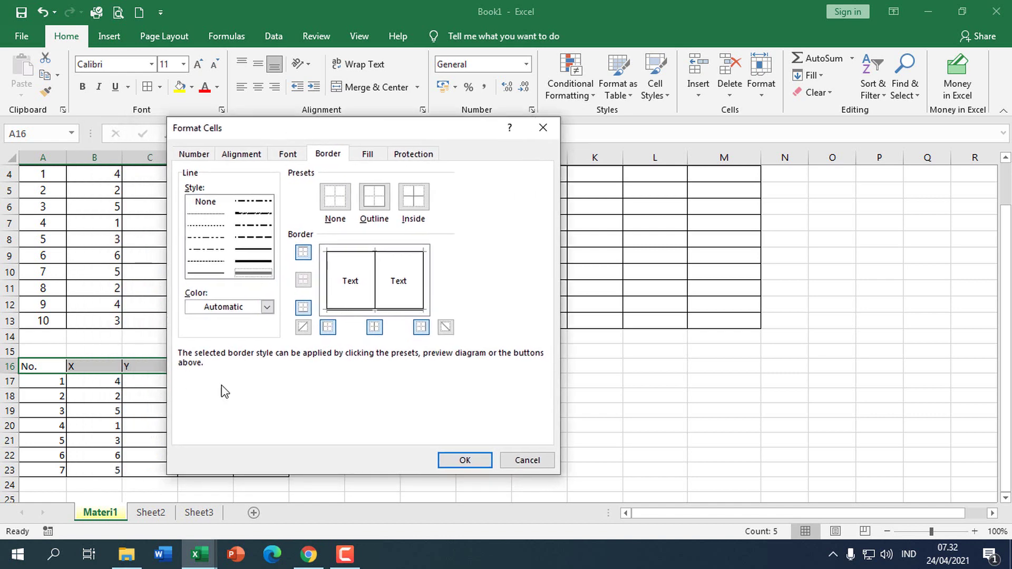
{"action": "left_click", "coordinate": [455, 464]}
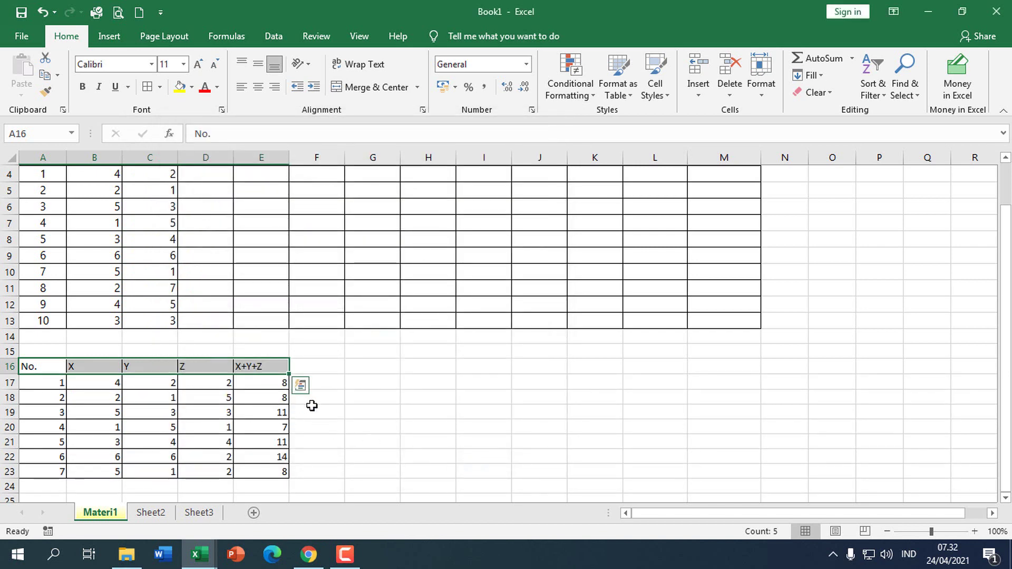
{"action": "left_click", "coordinate": [318, 413]}
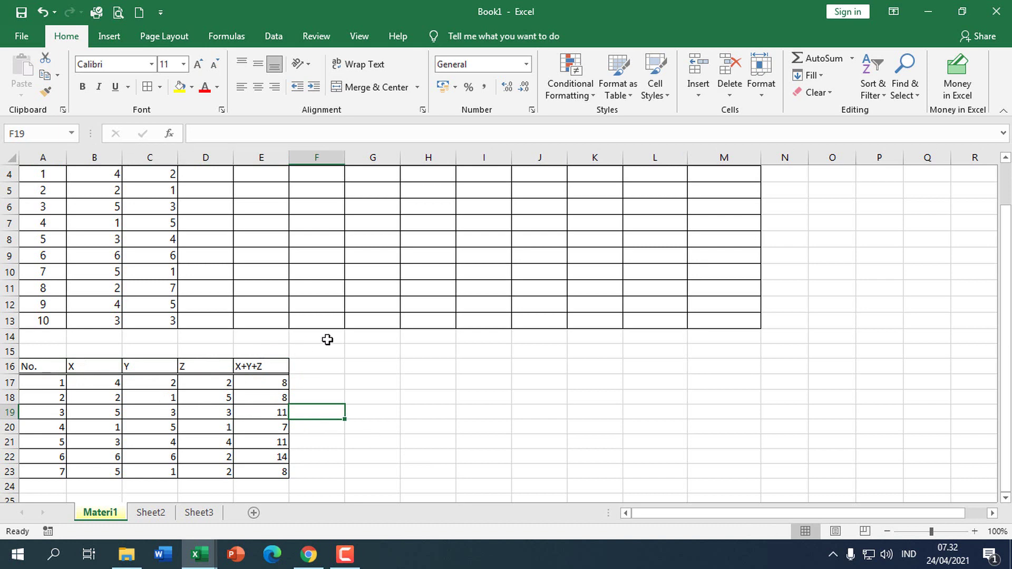
- Fill the practice table's header cells A16:E16 with standard yellow
{"action": "scroll", "coordinate": [327, 338], "scroll_direction": "up", "scroll_amount": 1}
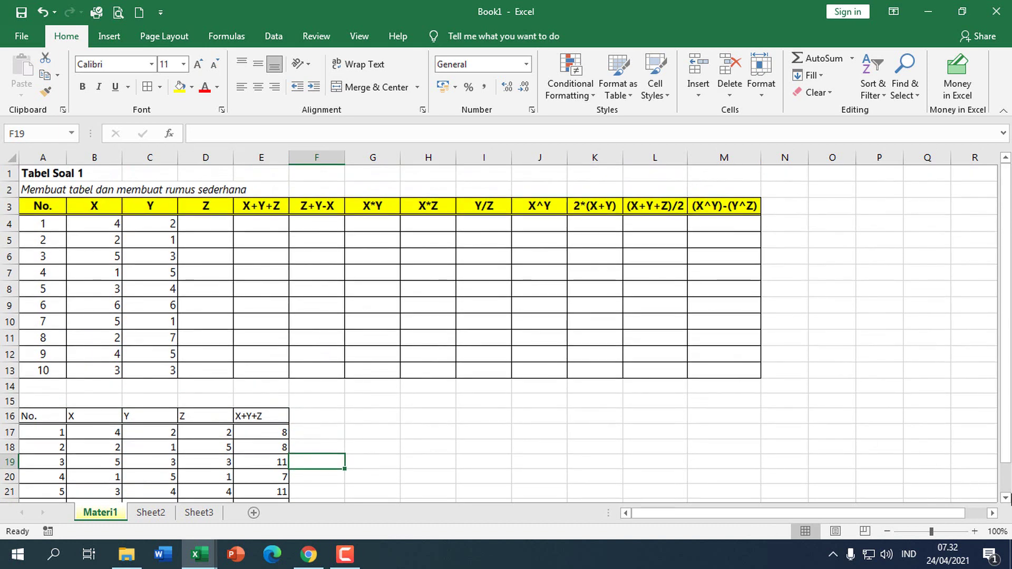
{"action": "left_click", "coordinate": [1006, 498]}
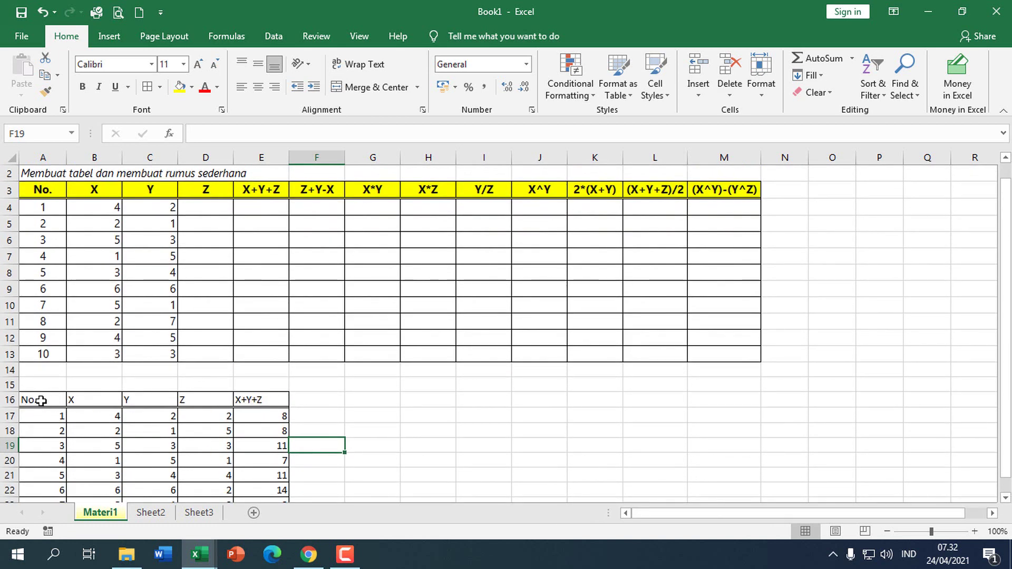
{"action": "left_click_drag", "start_coordinate": [42, 400], "coordinate": [267, 396]}
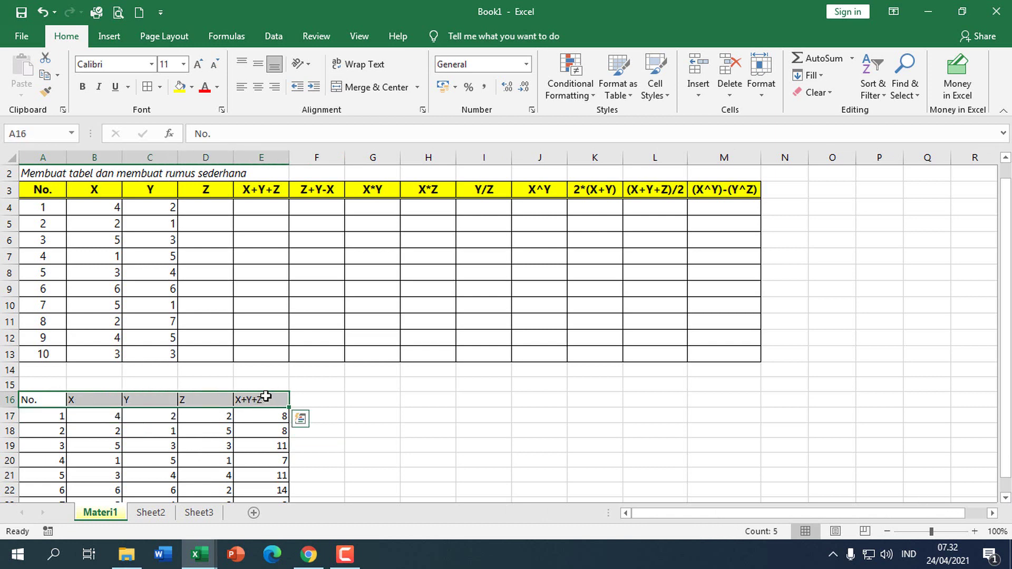
{"action": "left_click", "coordinate": [193, 91]}
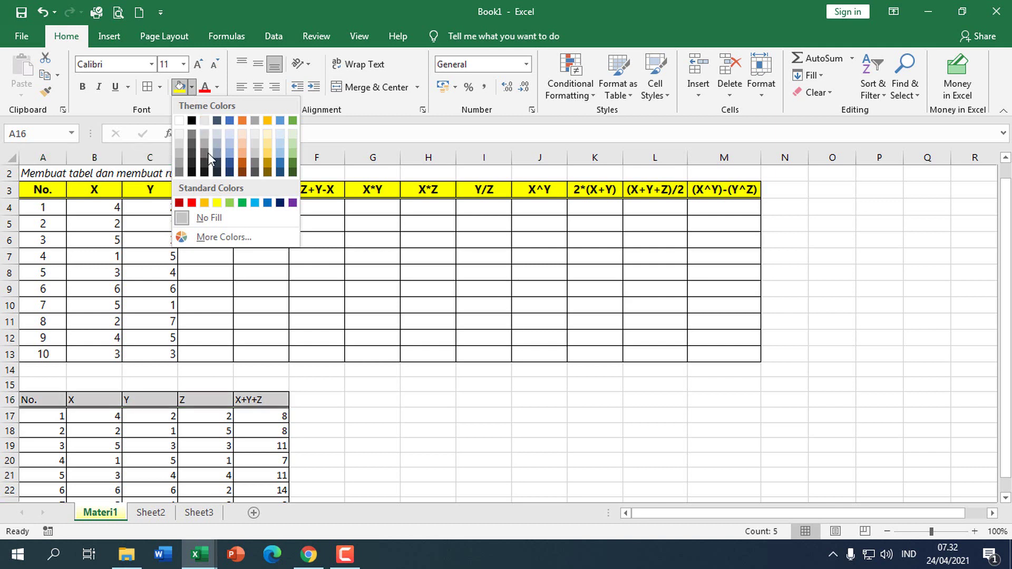
{"action": "left_click", "coordinate": [216, 203]}
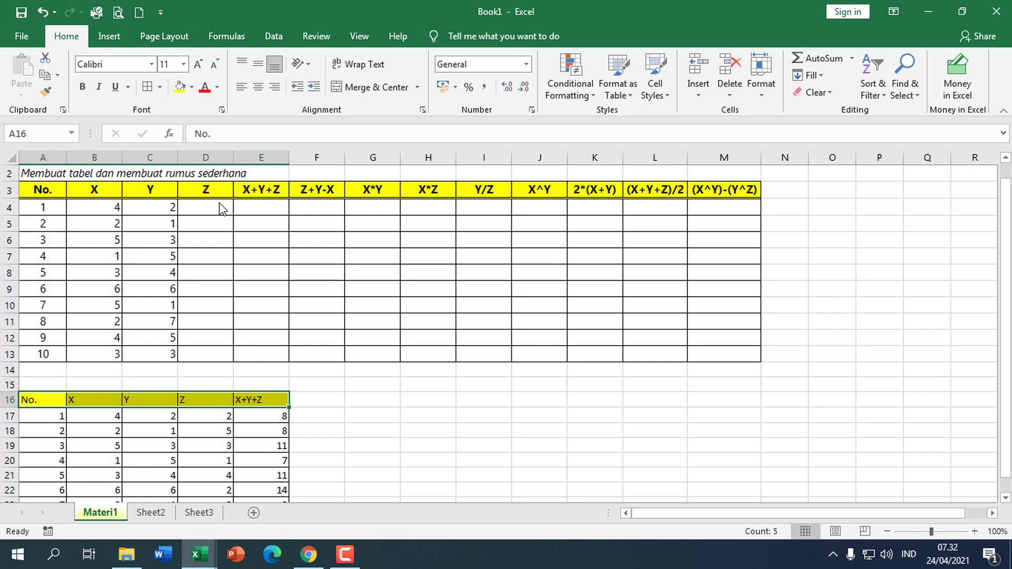
- Bold the header text in A16:E16, center it horizontally and vertically, and make row 16 about twice as tall
{"action": "left_click", "coordinate": [82, 93]}
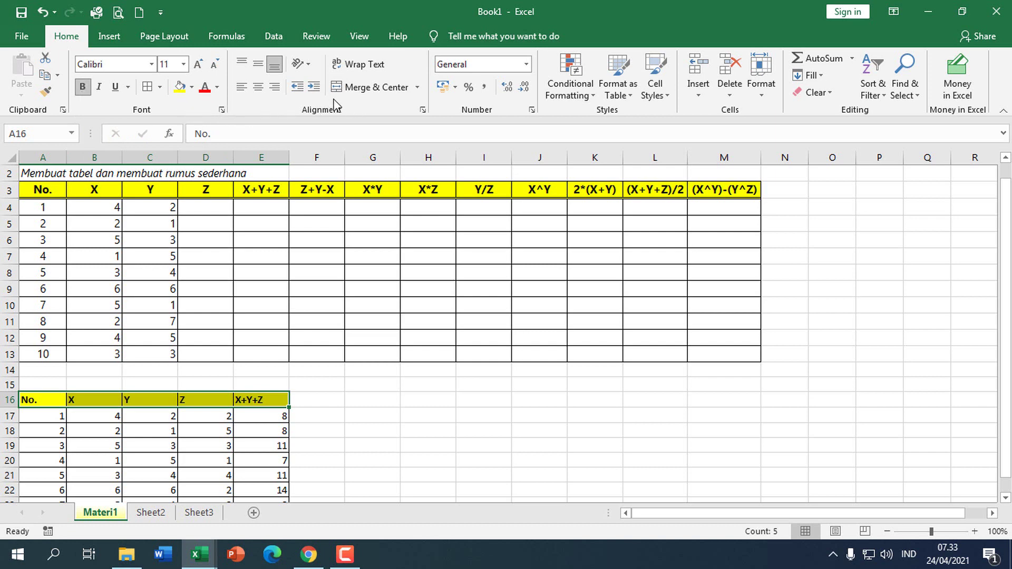
{"action": "left_click", "coordinate": [256, 91]}
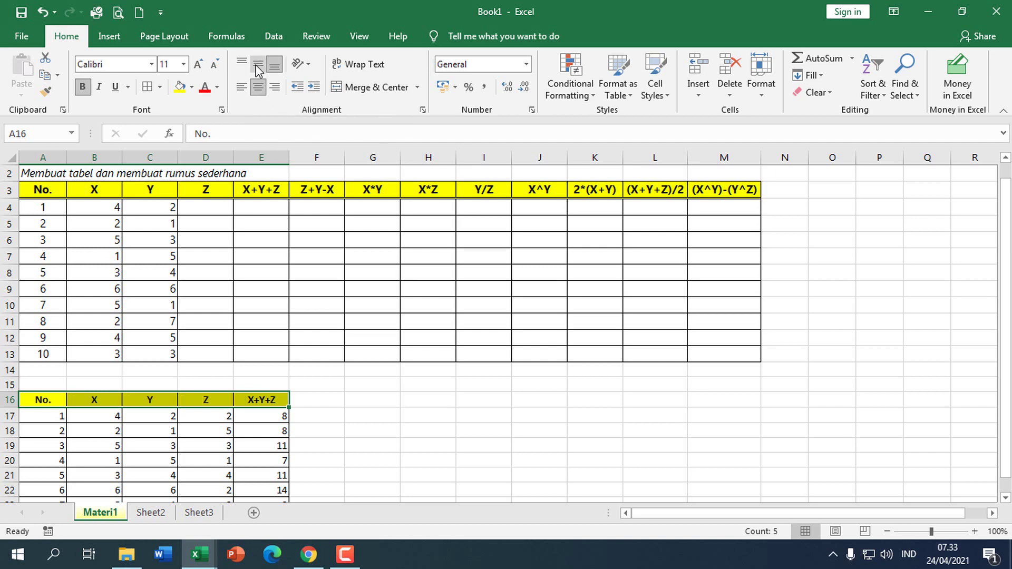
{"action": "left_click", "coordinate": [257, 65]}
{"action": "left_click_drag", "start_coordinate": [9, 408], "coordinate": [7, 423]}
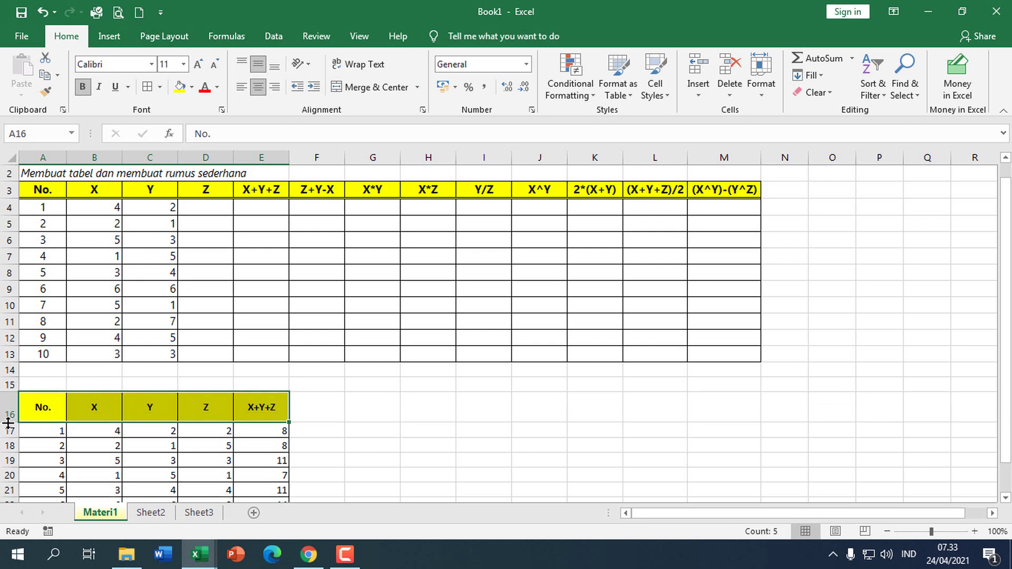
- Try bottom and top vertical alignment on the header cells A16:E16 and restore middle alignment
{"action": "left_click", "coordinate": [278, 67]}
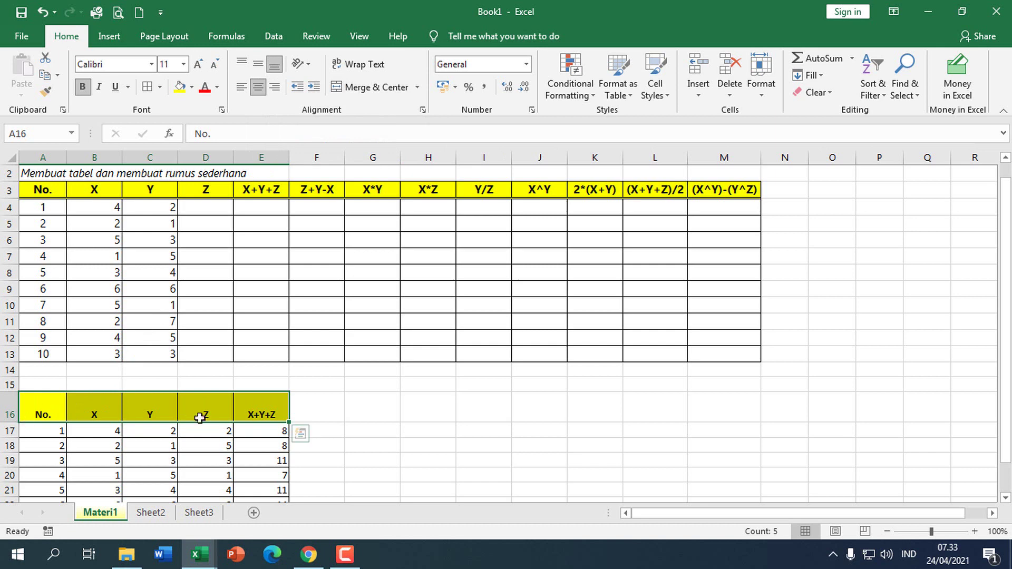
{"action": "left_click", "coordinate": [257, 63]}
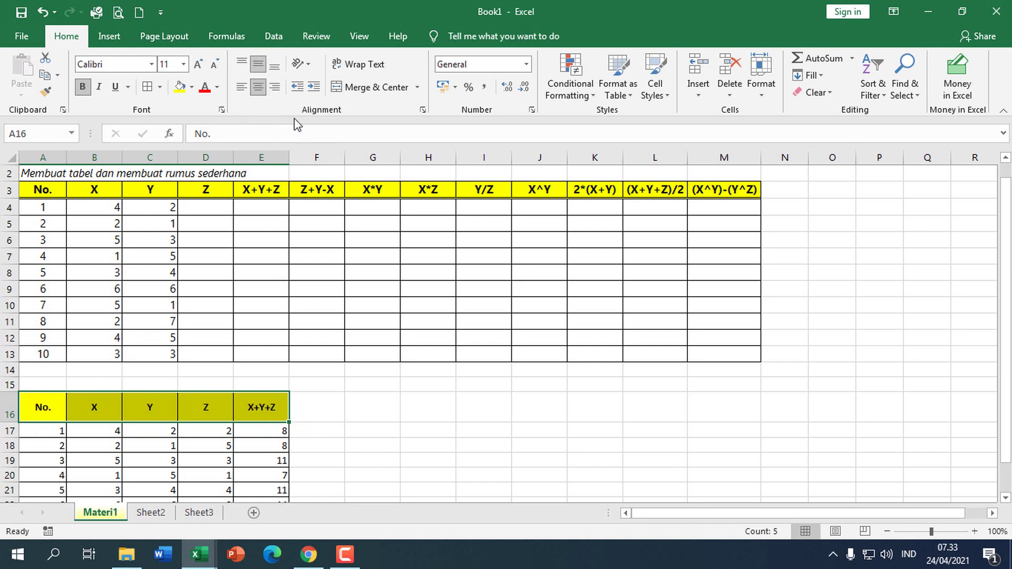
{"action": "left_click", "coordinate": [247, 63]}
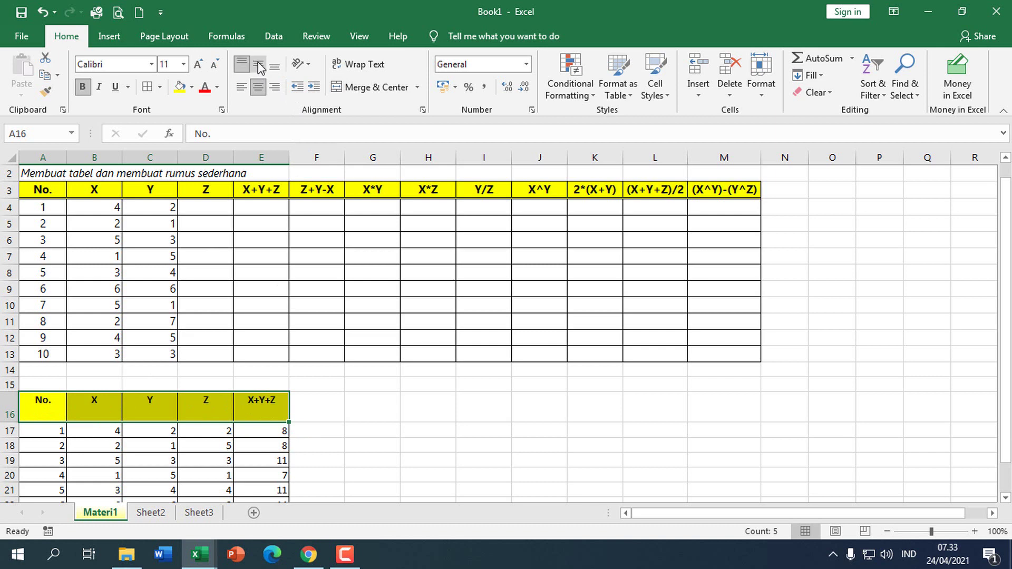
{"action": "left_click", "coordinate": [258, 64]}
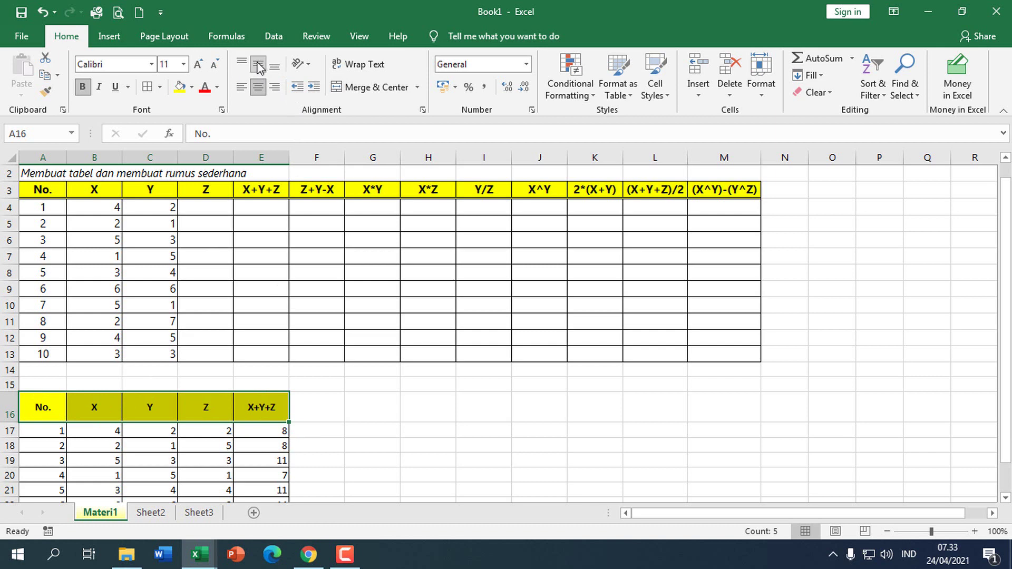
- Try the Angle Clockwise, Vertical Text and Rotate Text Down orientations on A16:E16, return the text to horizontal and deselect the header
{"action": "left_click", "coordinate": [302, 65]}
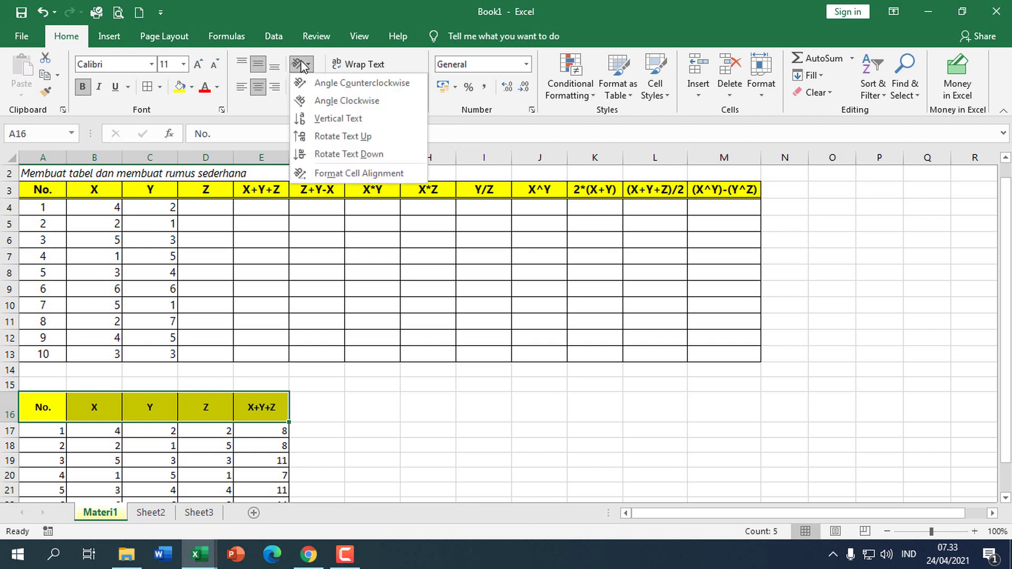
{"action": "left_click", "coordinate": [335, 102]}
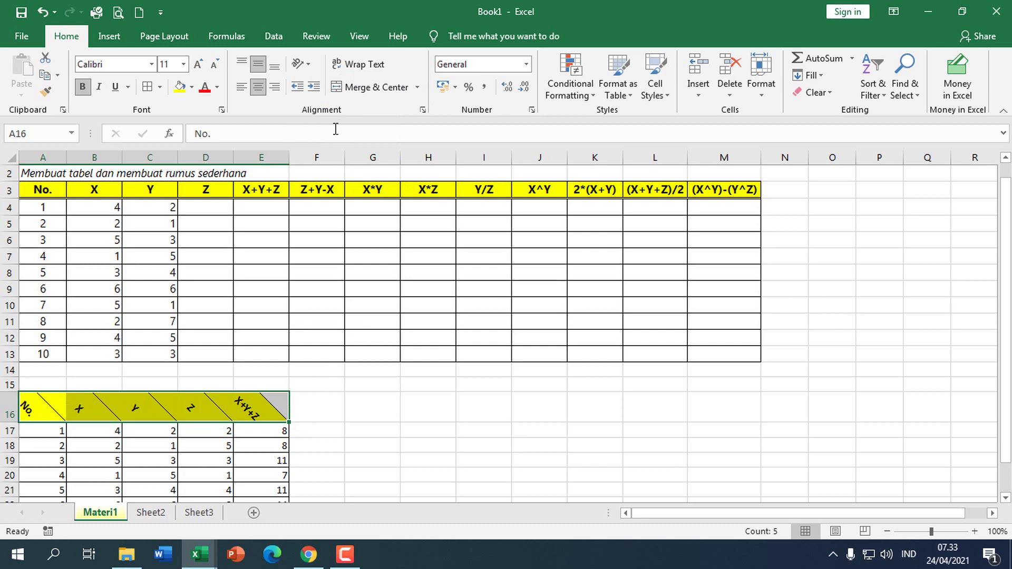
{"action": "left_click", "coordinate": [302, 61]}
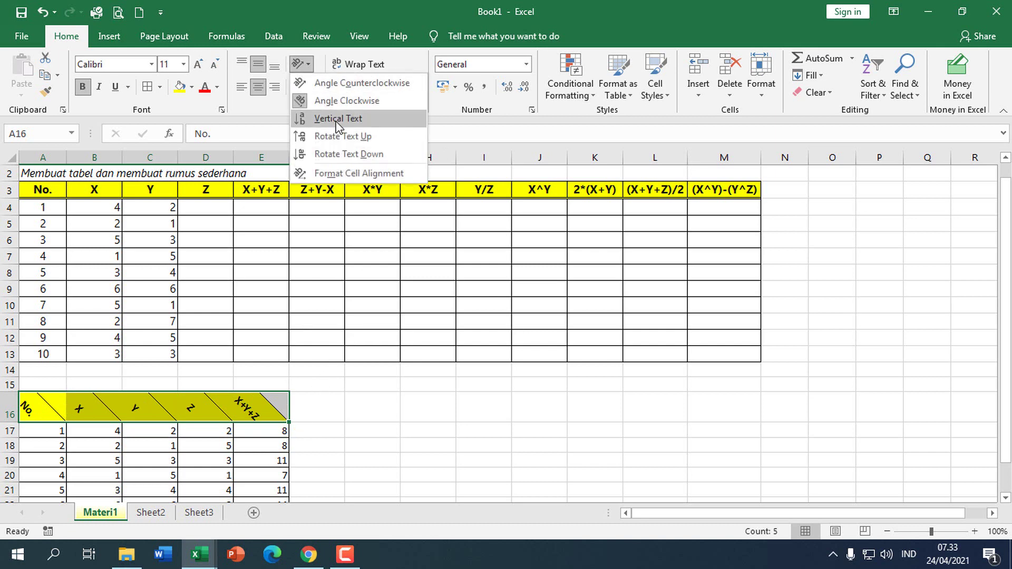
{"action": "left_click", "coordinate": [336, 117]}
{"action": "left_click", "coordinate": [301, 64]}
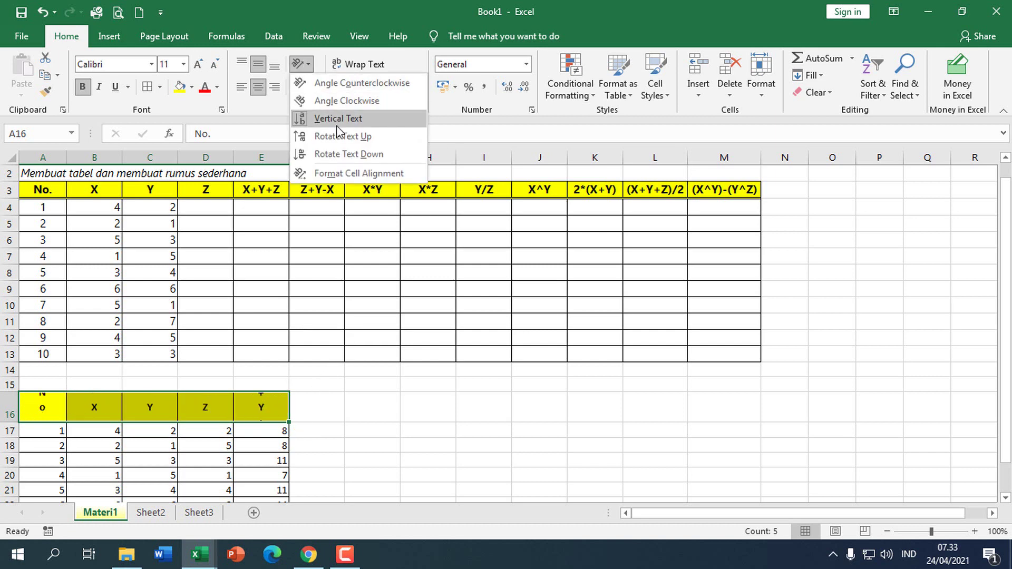
{"action": "left_click", "coordinate": [347, 153]}
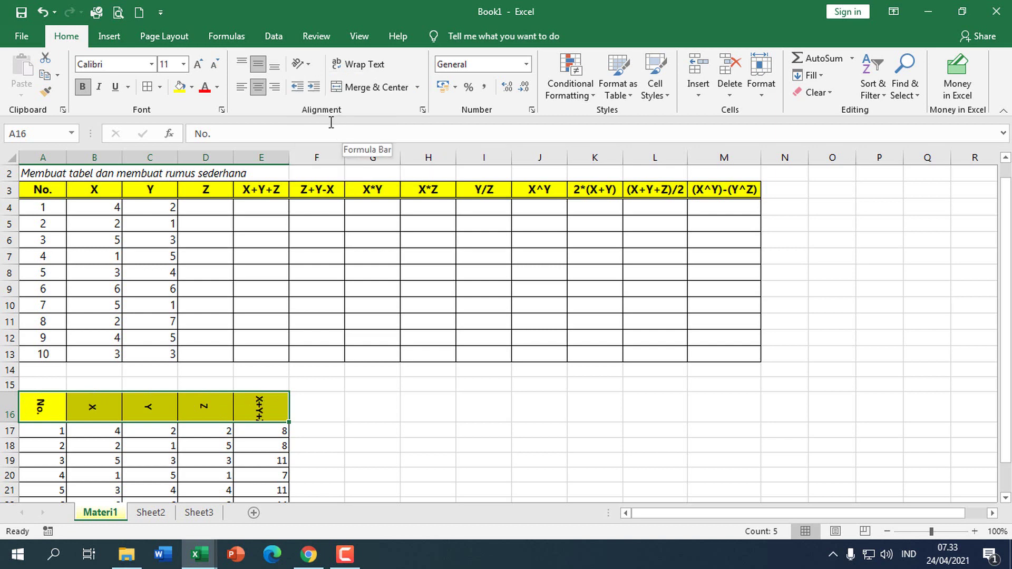
{"action": "left_click", "coordinate": [298, 70]}
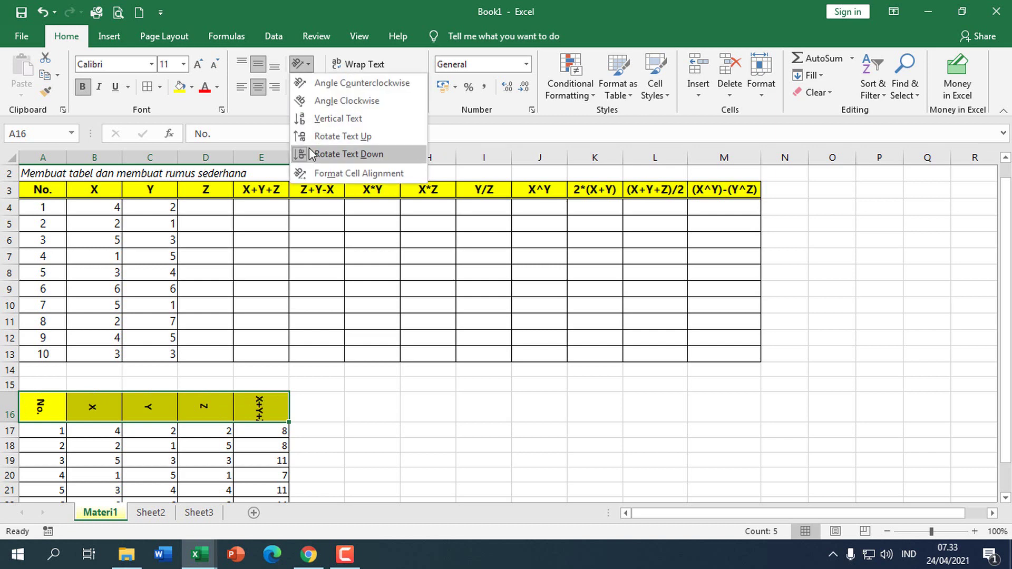
{"action": "left_click", "coordinate": [339, 150]}
{"action": "left_click", "coordinate": [351, 434]}
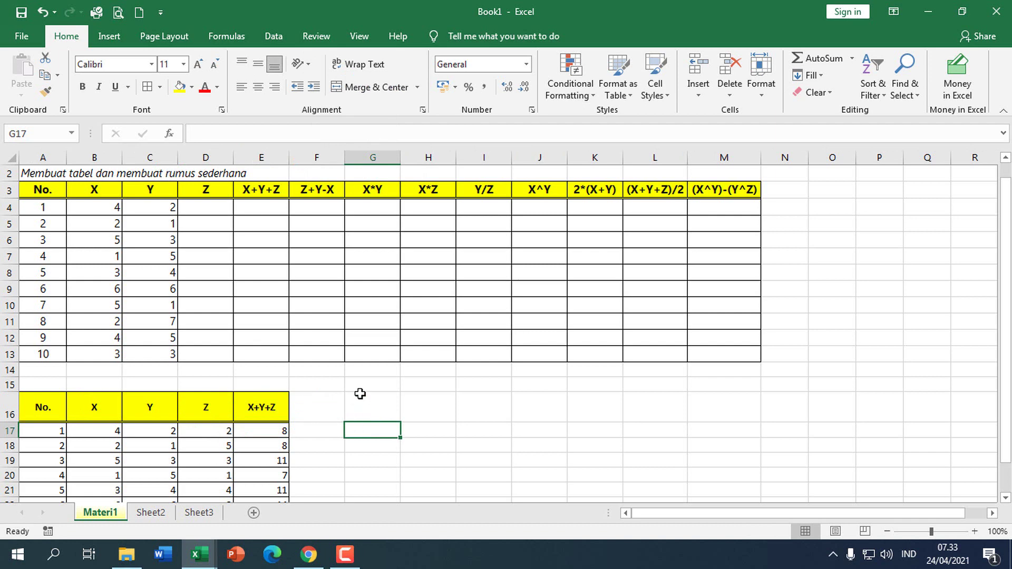
{"action": "scroll", "coordinate": [360, 379], "scroll_direction": "down", "scroll_amount": 1}
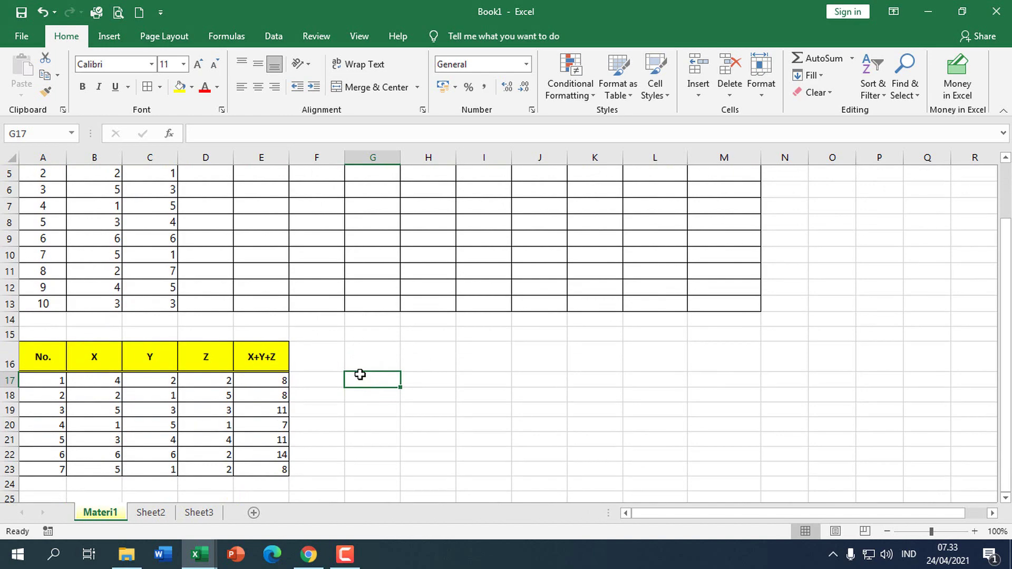
{"action": "scroll", "coordinate": [360, 374], "scroll_direction": "up", "scroll_amount": 1}
{"action": "scroll", "coordinate": [357, 375], "scroll_direction": "down", "scroll_amount": 1}
{"action": "scroll", "coordinate": [358, 378], "scroll_direction": "up", "scroll_amount": 1}
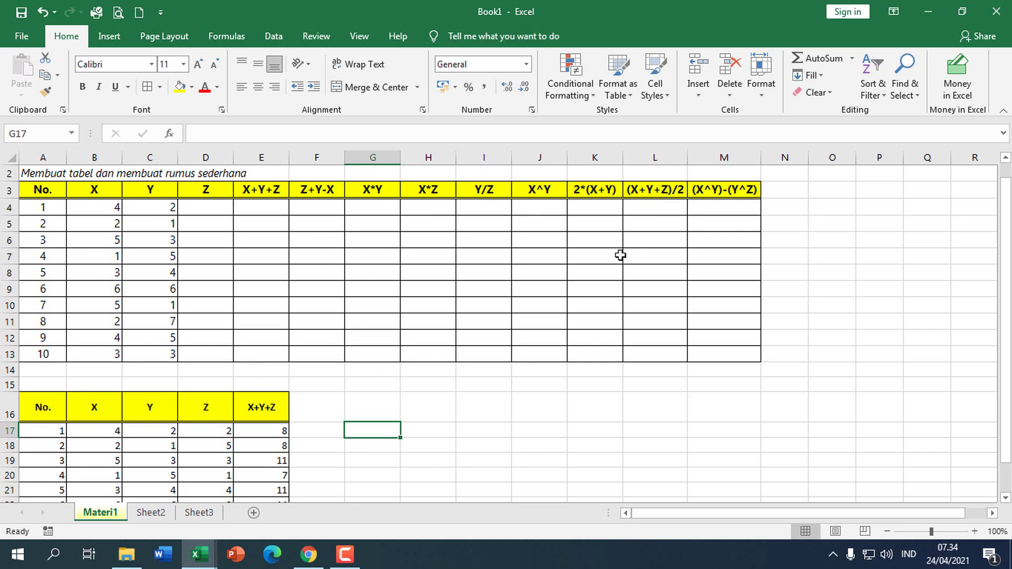
- Add the column header (X+Y+Z)/2 in cell F16 of the practice table
{"action": "left_click", "coordinate": [325, 398]}
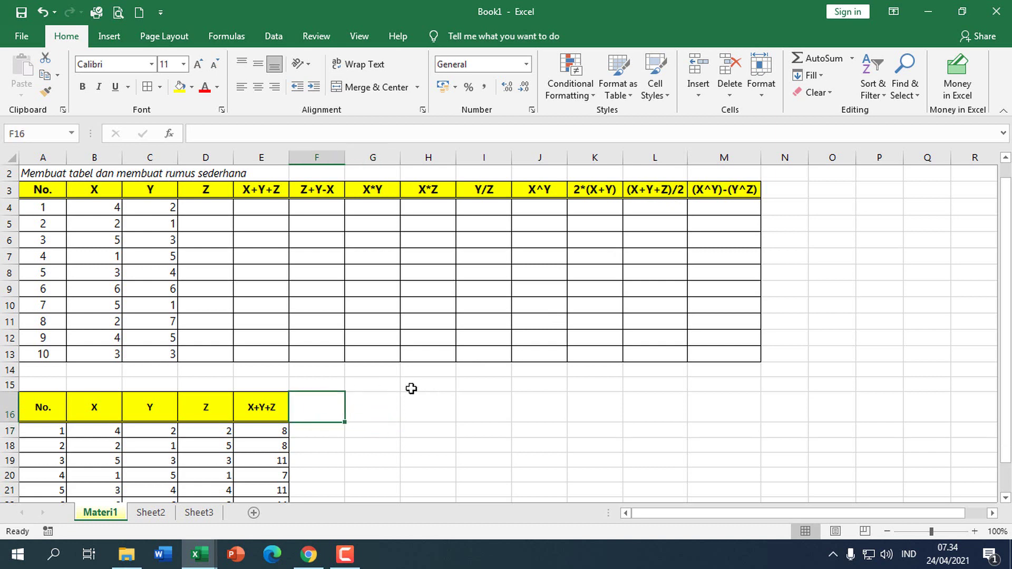
{"action": "type", "text": "("}
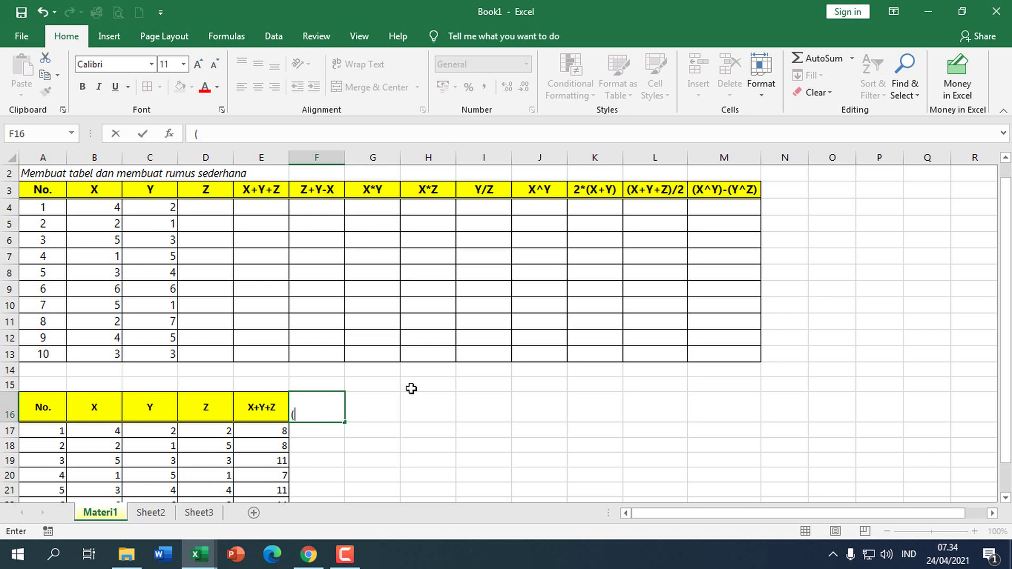
{"action": "type", "text": "X+Y+Z)/2"}
{"action": "key", "text": "Return"}
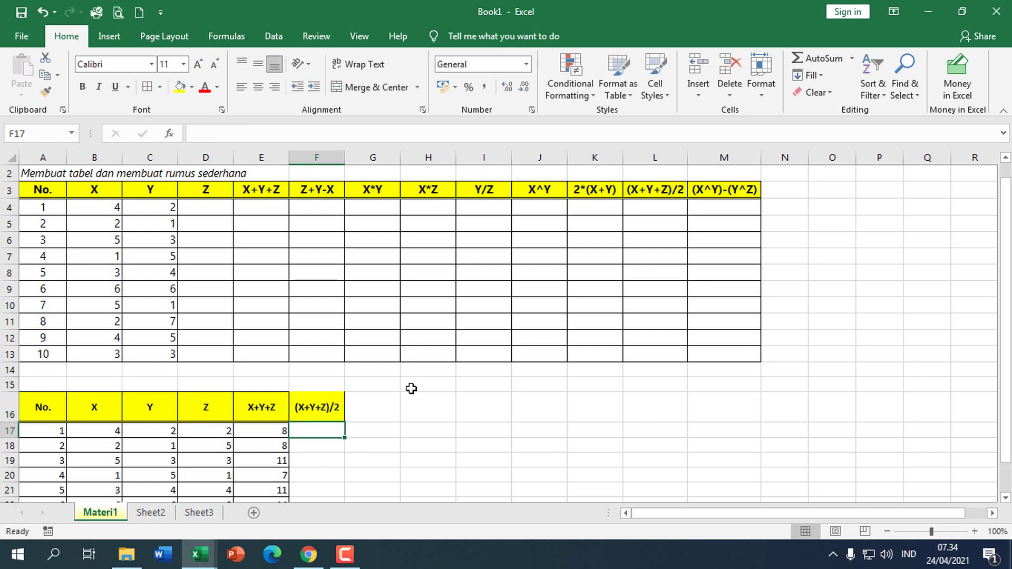
- Enter the formula =(B17+C17+D17)/2 in F17, with the sum enclosed in parentheses
{"action": "type", "text": "="}
{"action": "left_click", "coordinate": [100, 431]}
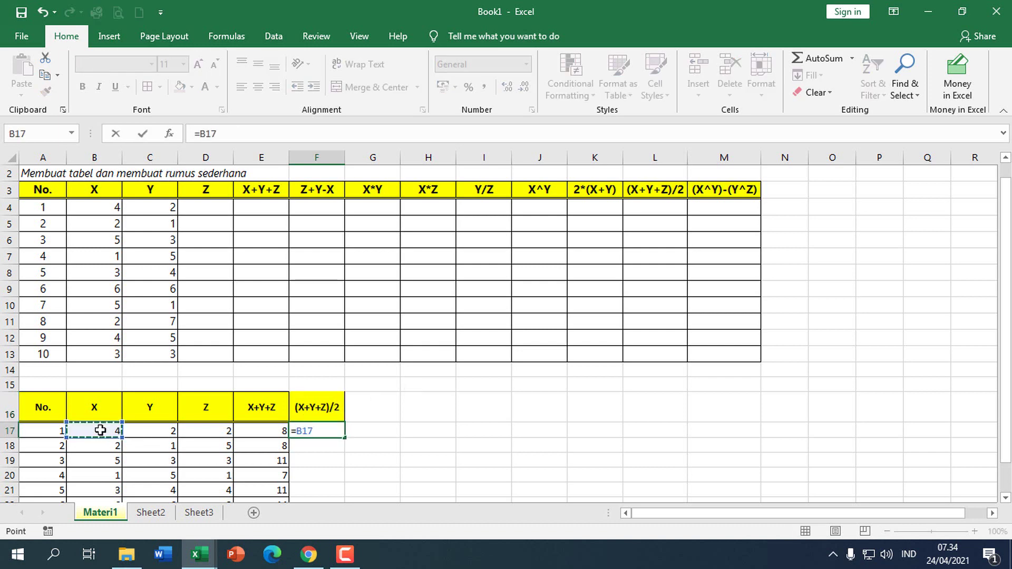
{"action": "type", "text": "+"}
{"action": "left_click", "coordinate": [155, 431]}
{"action": "type", "text": "+"}
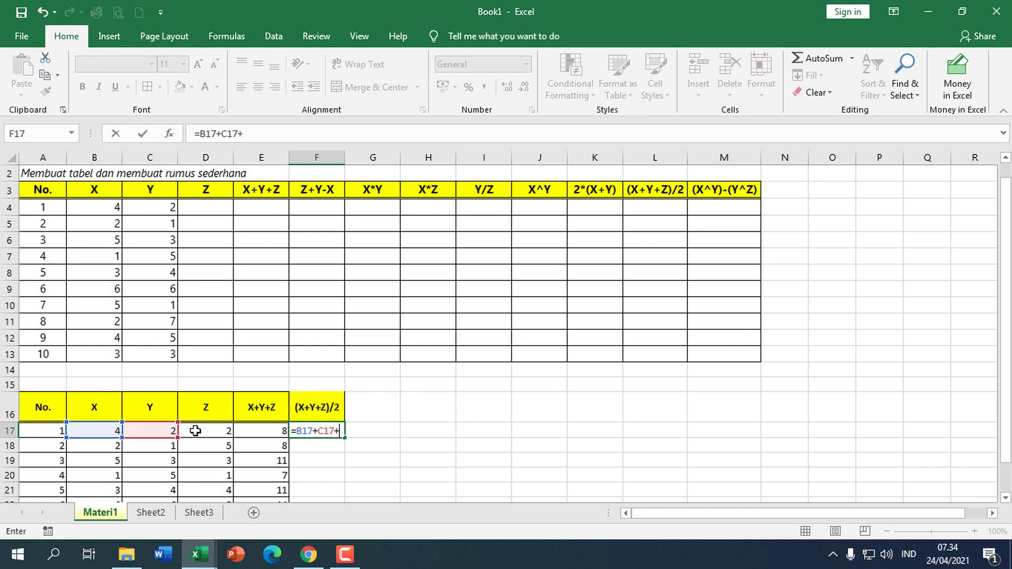
{"action": "left_click", "coordinate": [195, 430]}
{"action": "type", "text": "/"}
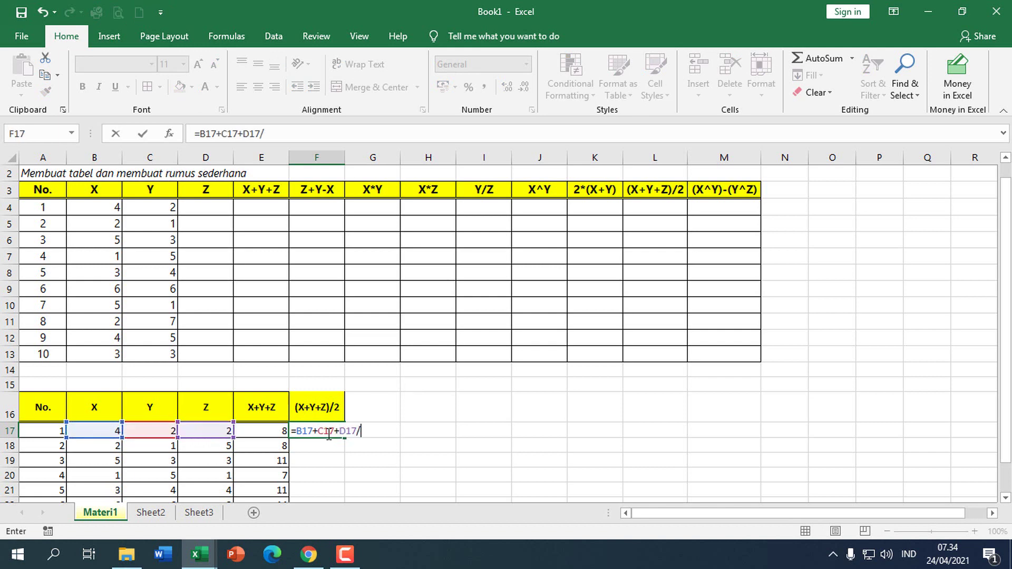
{"action": "type", "text": "2"}
{"action": "left_click", "coordinate": [296, 431]}
{"action": "left_click", "coordinate": [297, 431]}
{"action": "type", "text": "("}
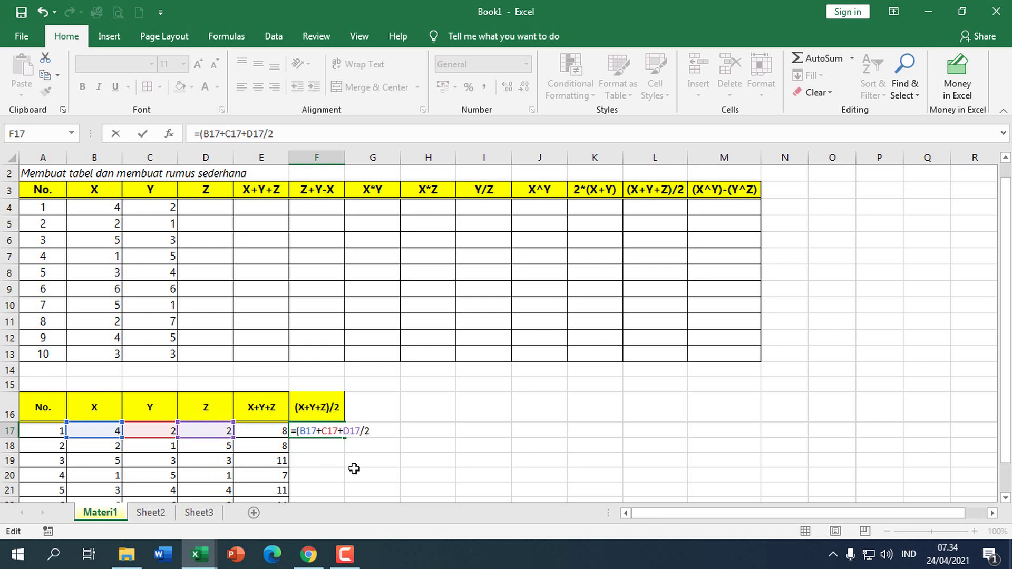
{"action": "left_click", "coordinate": [360, 431]}
{"action": "type", "text": ")"}
{"action": "key", "text": "ctrl+Return"}
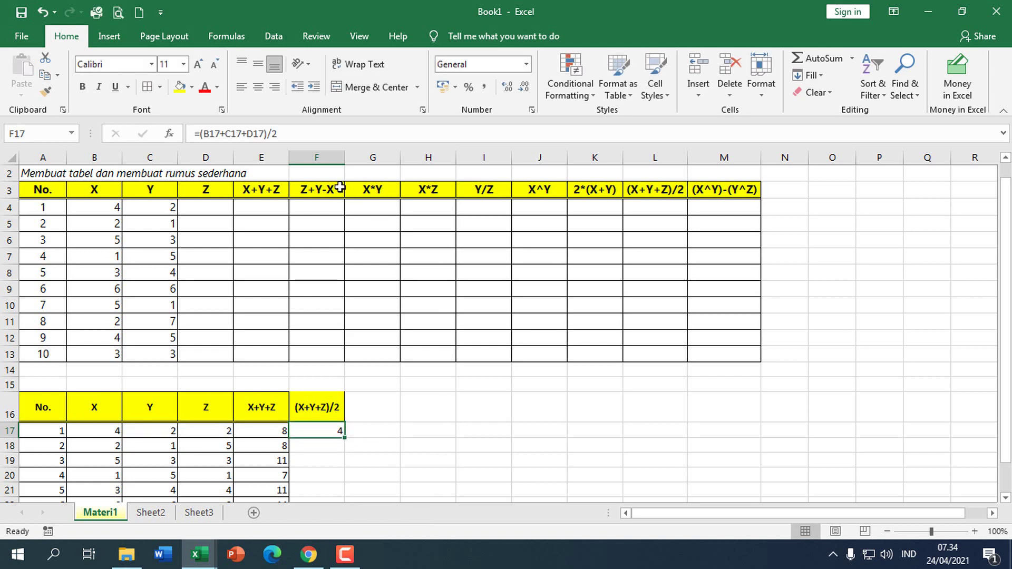
{"action": "left_click", "coordinate": [377, 192]}
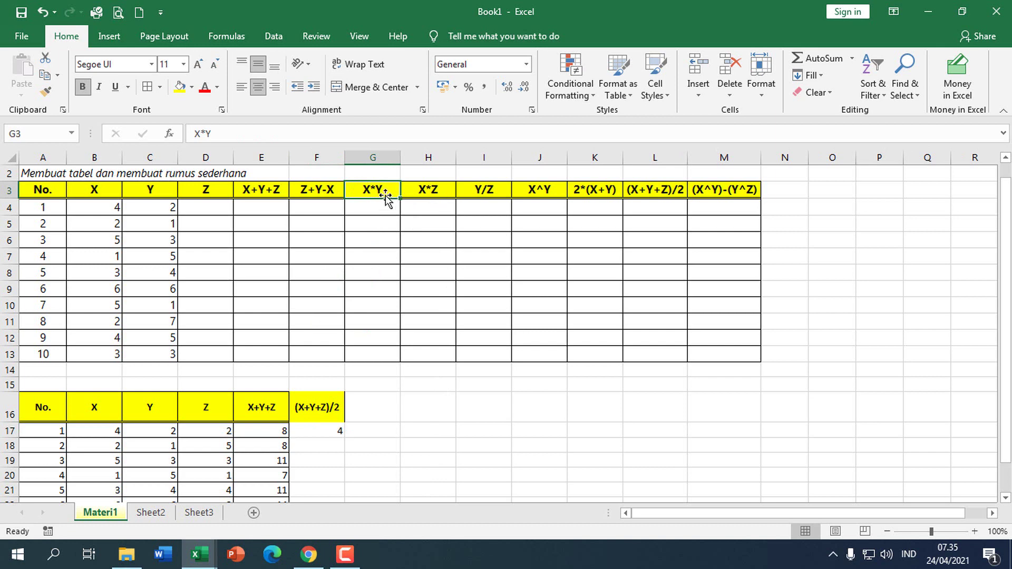